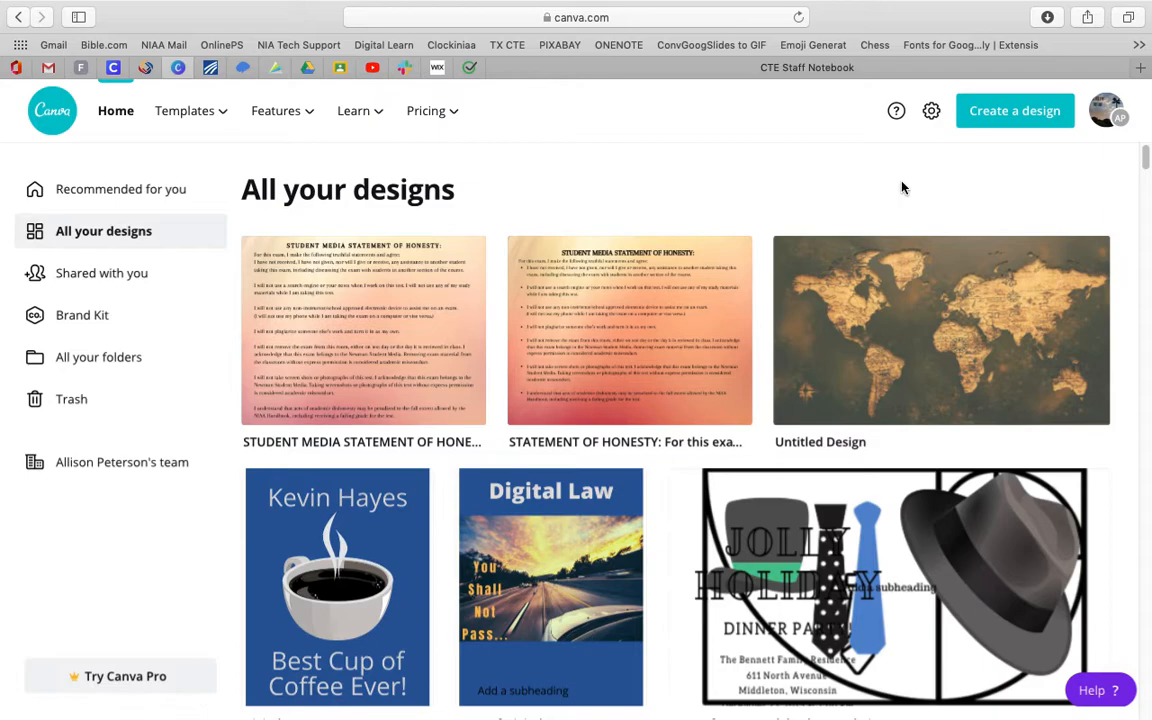
# Create a new blank design with custom dimensions of 11 in wide by 8.5 in high
pyautogui.click(997, 110)
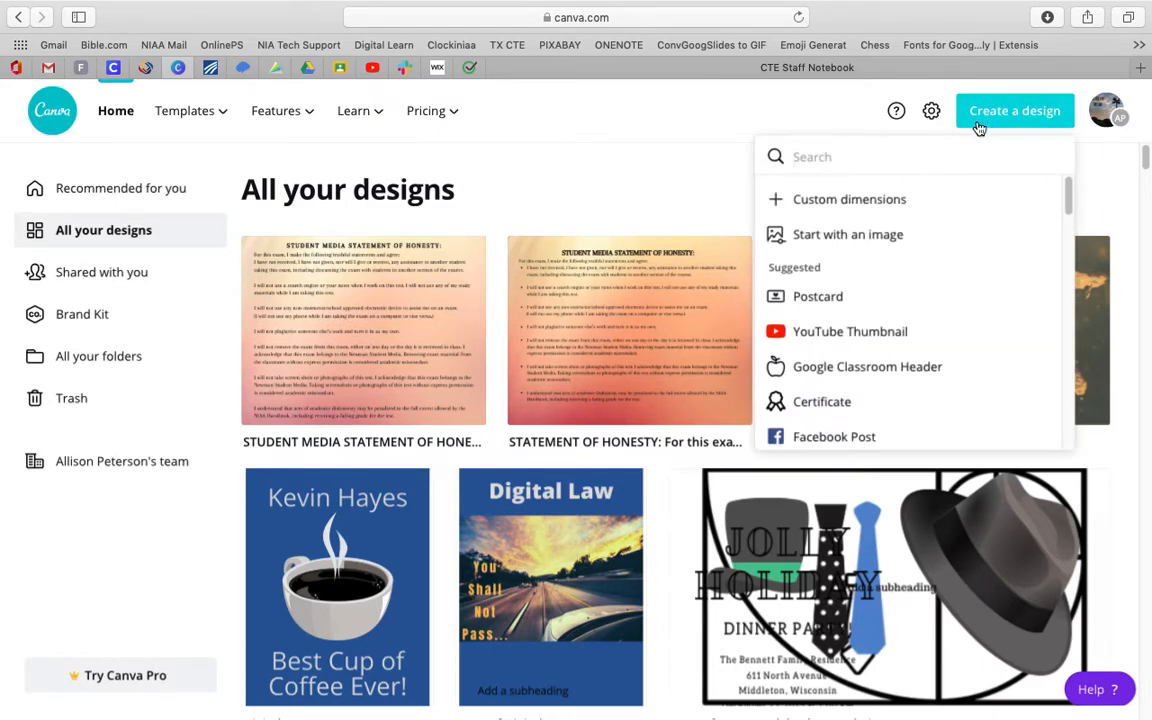
pyautogui.click(878, 206)
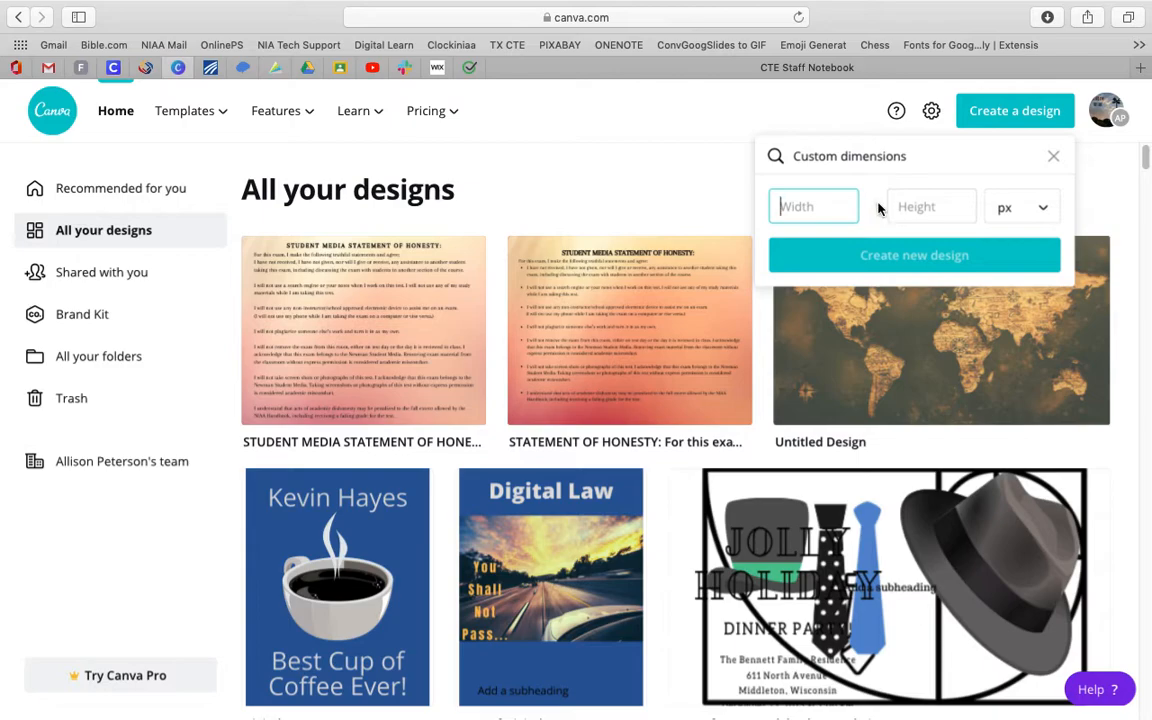
pyautogui.write('11')
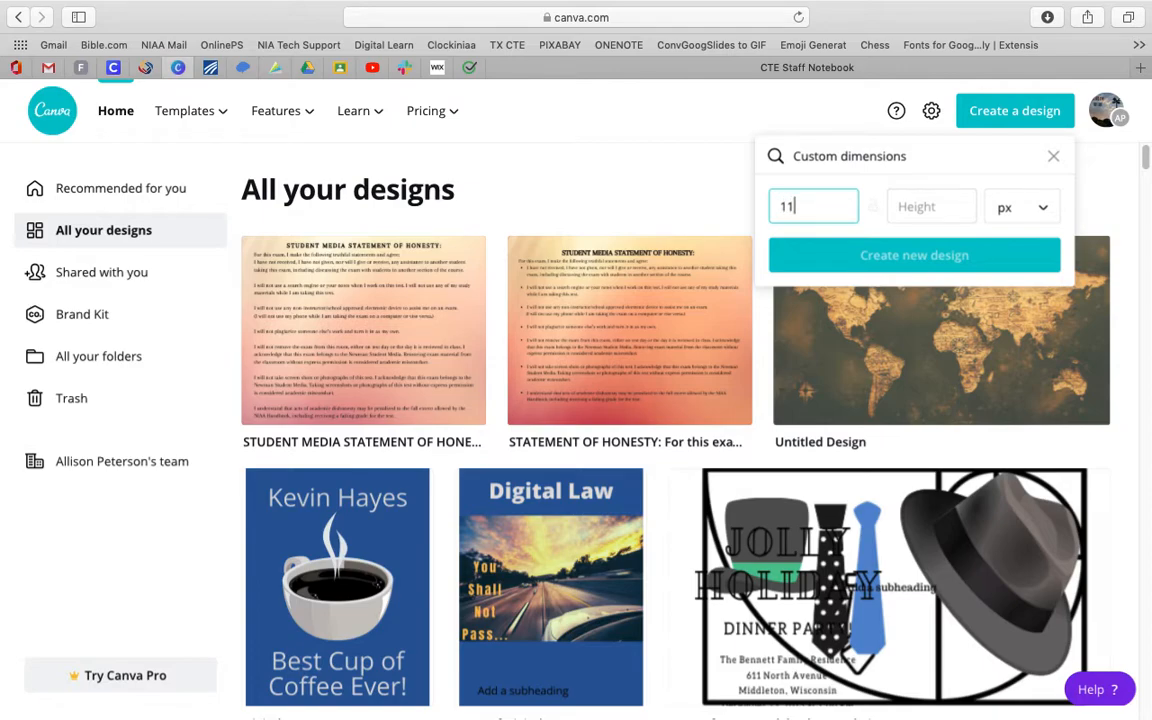
pyautogui.click(940, 198)
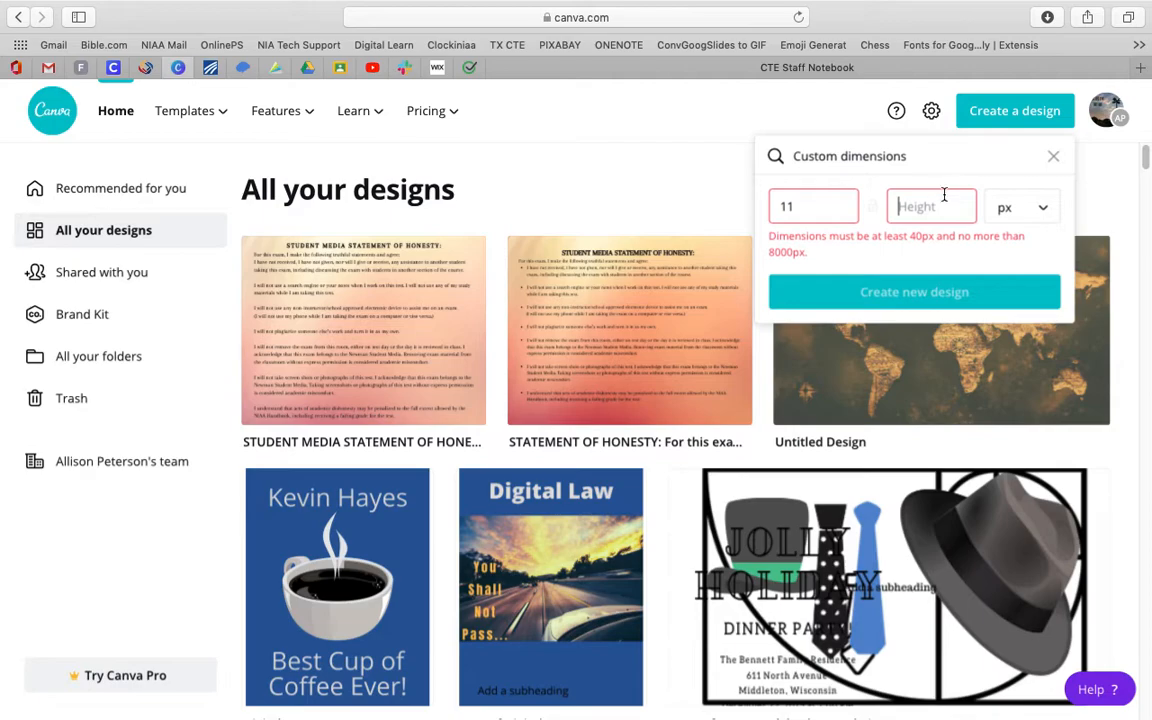
pyautogui.click(1036, 210)
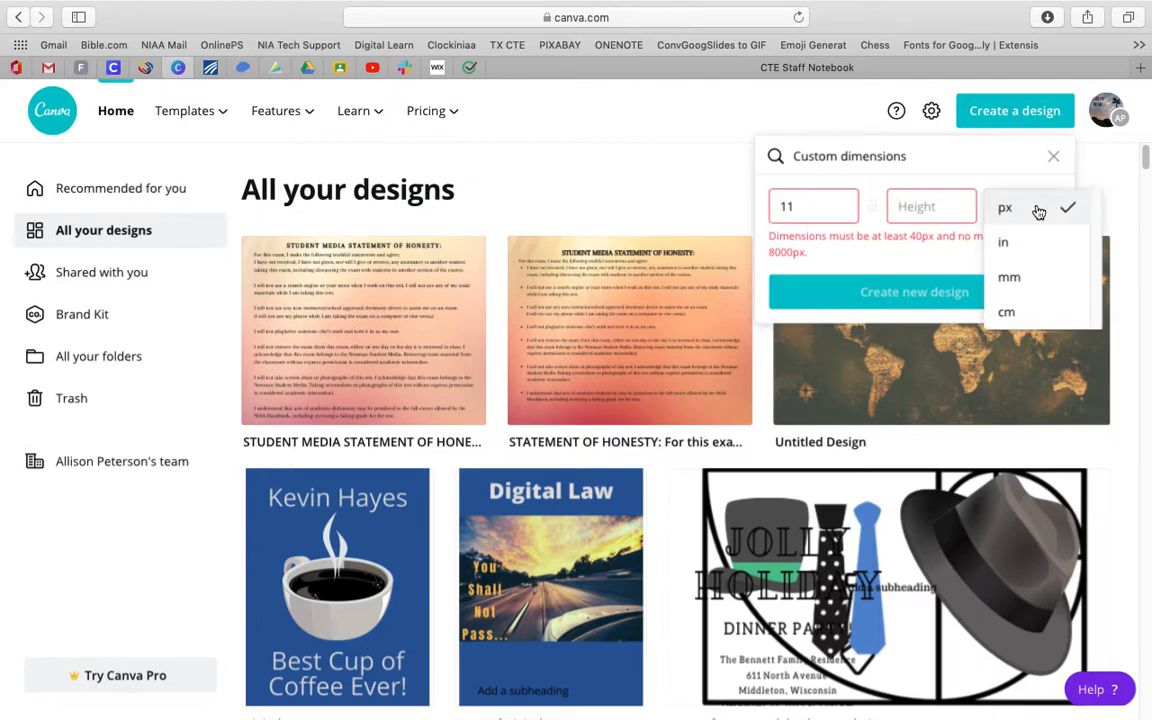
pyautogui.click(1004, 256)
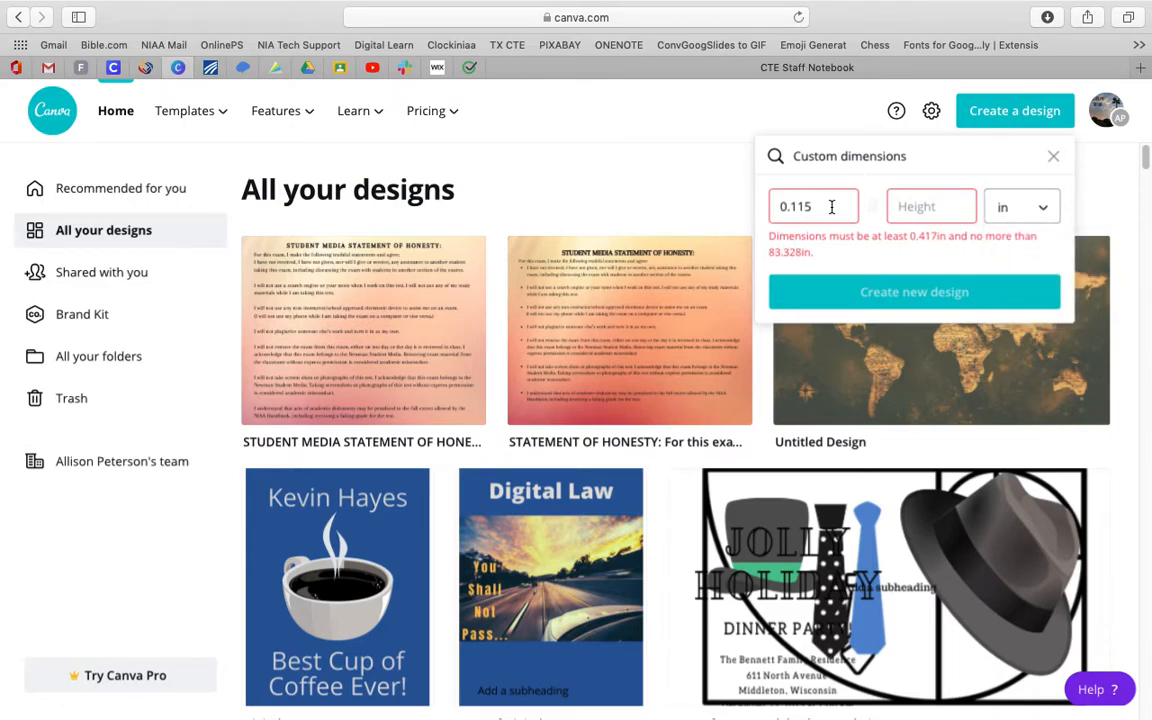
pyautogui.moveTo(830, 206); pyautogui.dragTo(766, 206)
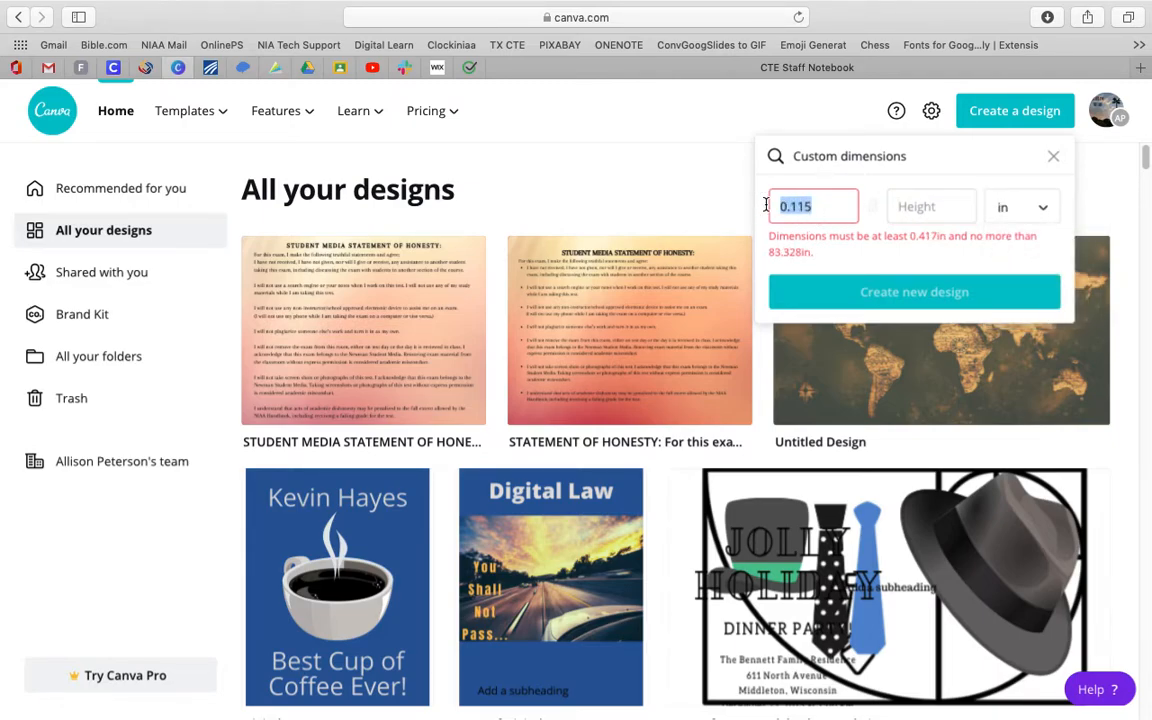
pyautogui.write('11')
pyautogui.click(919, 203)
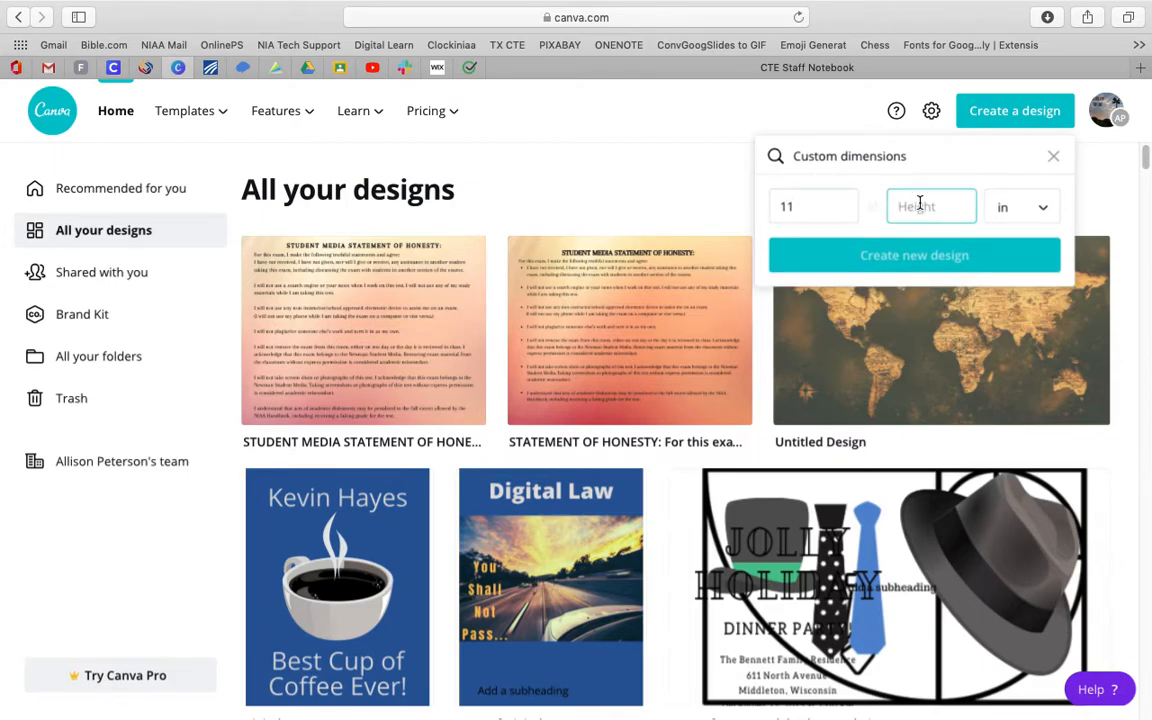
pyautogui.write('8.5')
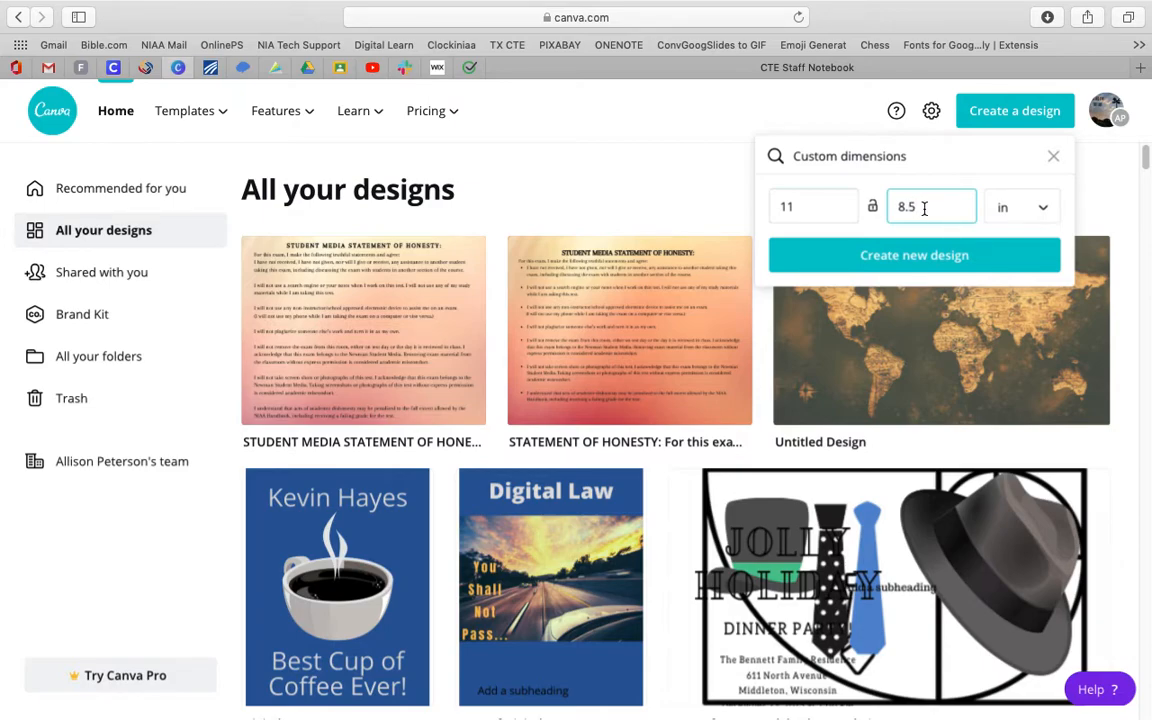
pyautogui.click(957, 262)
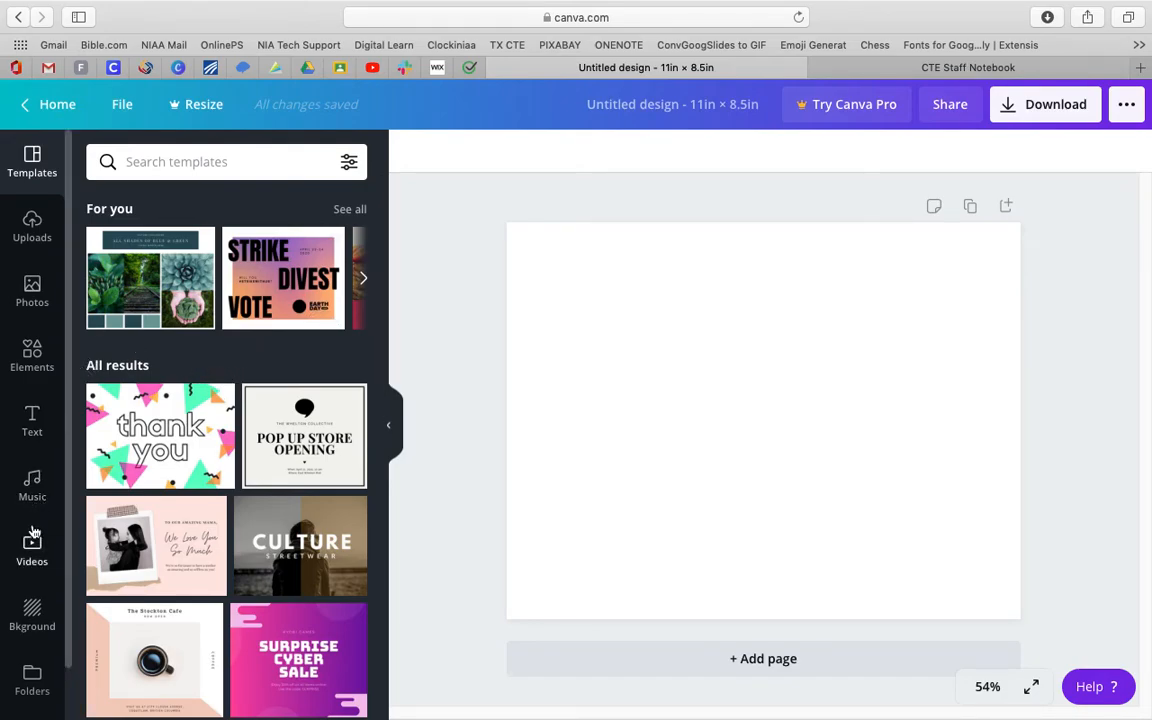
# Browse the background options and apply a solid yellow background to the blank page
pyautogui.click(31, 608)
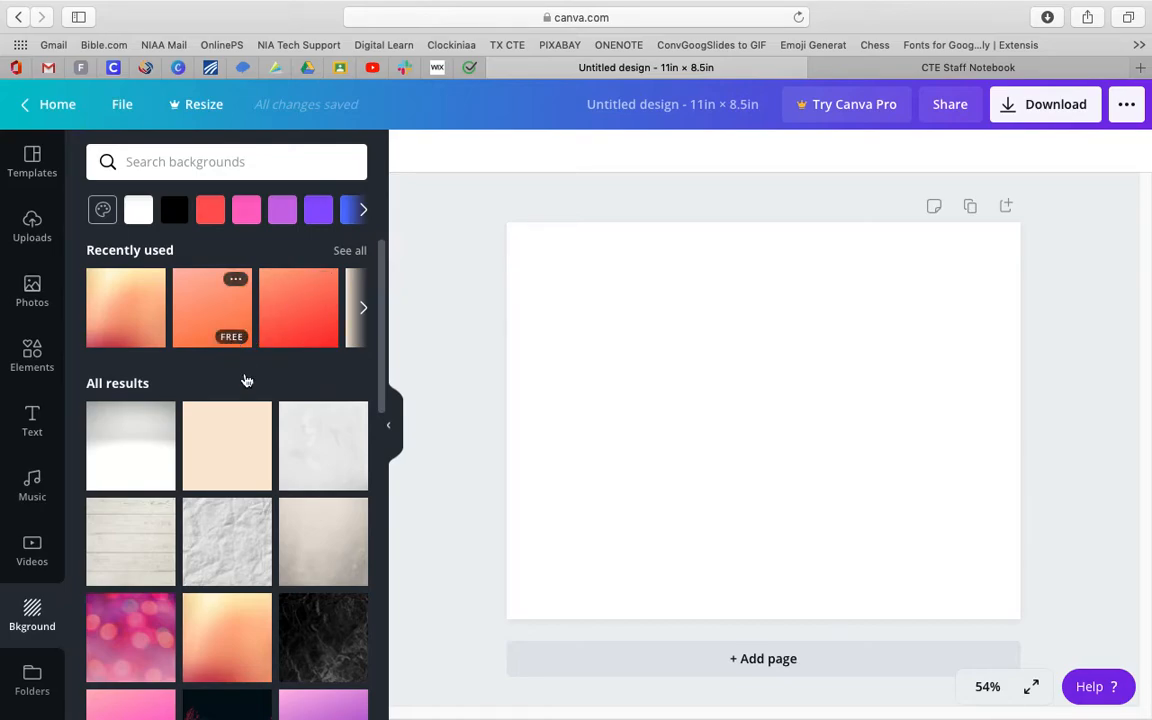
pyautogui.scroll(-10, 265, 545)
pyautogui.scroll(-5, 265, 545)
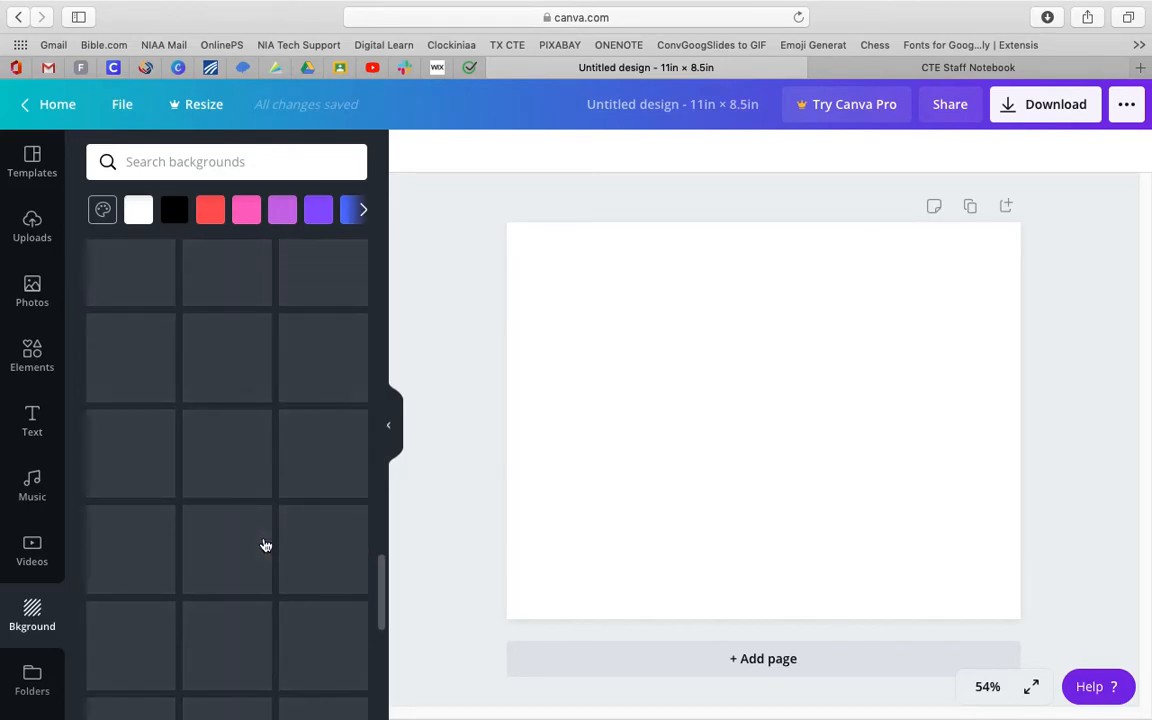
pyautogui.scroll(15, 265, 545)
pyautogui.moveTo(265, 545)
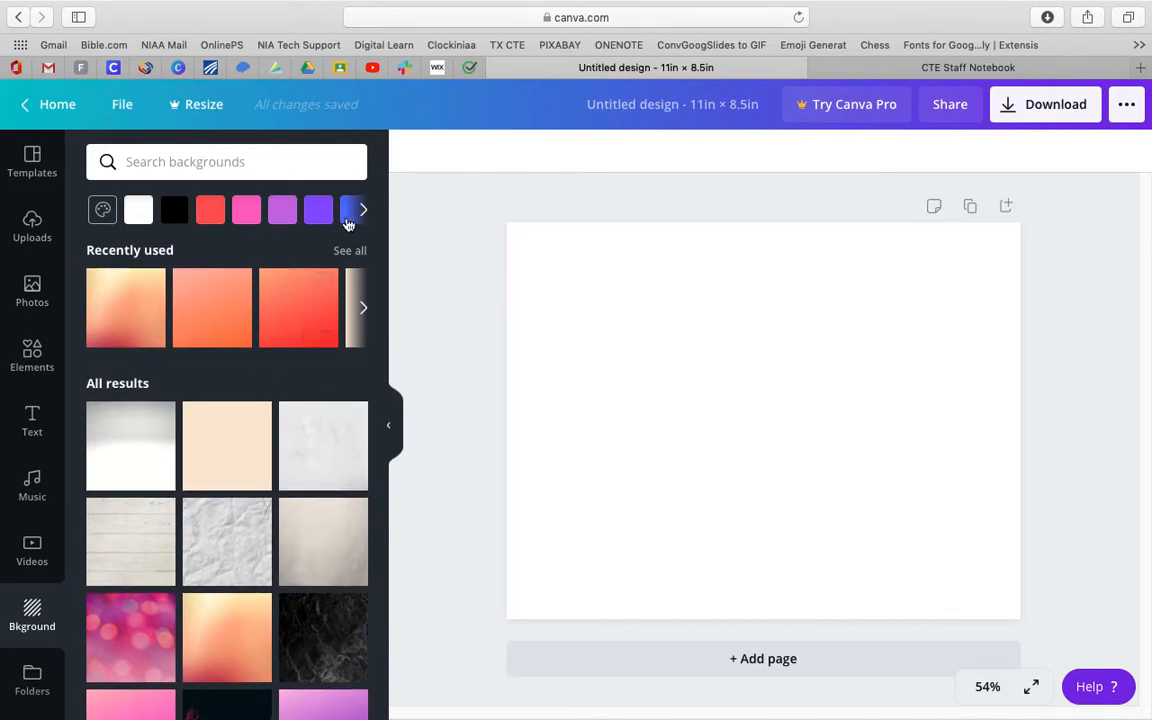
pyautogui.click(364, 211)
pyautogui.click(280, 212)
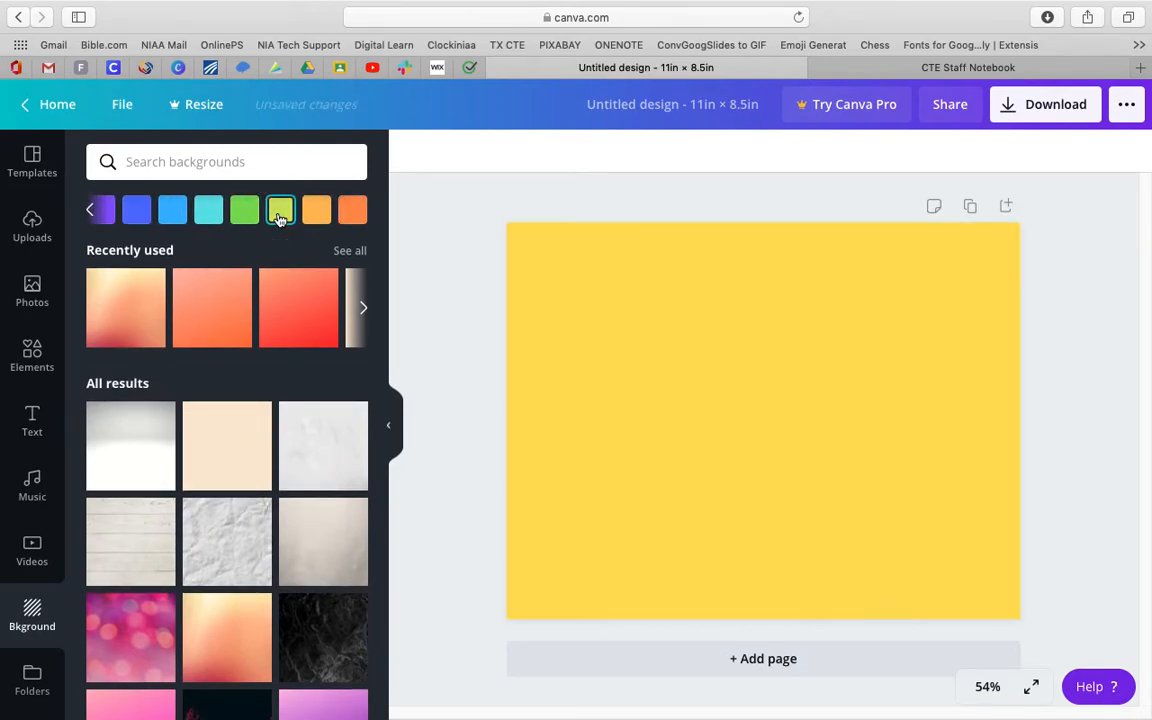
# Change the page background to the custom pale yellow #F8E69C
pyautogui.click(566, 290)
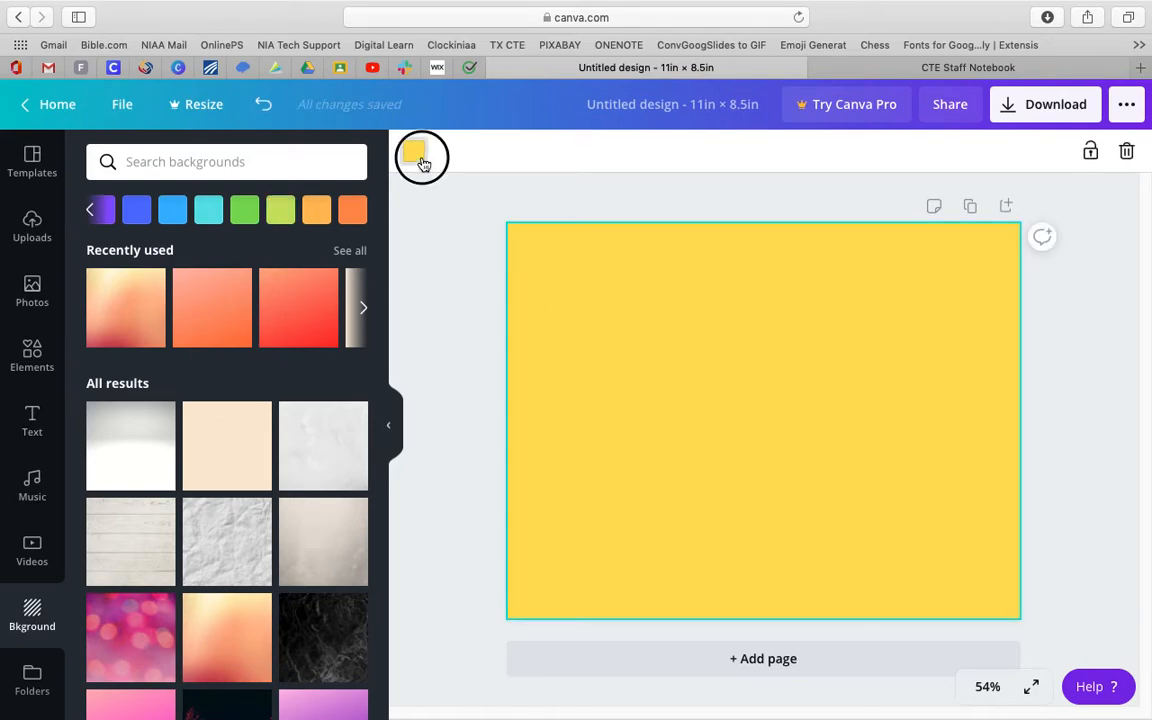
pyautogui.click(414, 151)
pyautogui.click(116, 255)
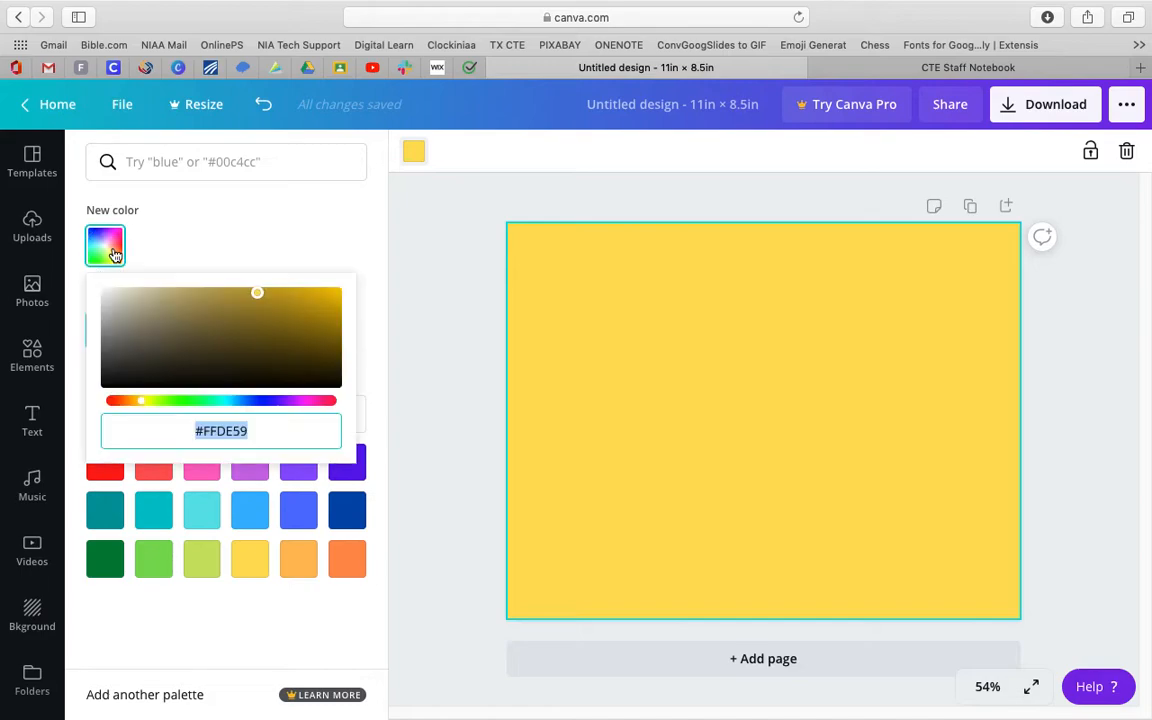
pyautogui.click(277, 321)
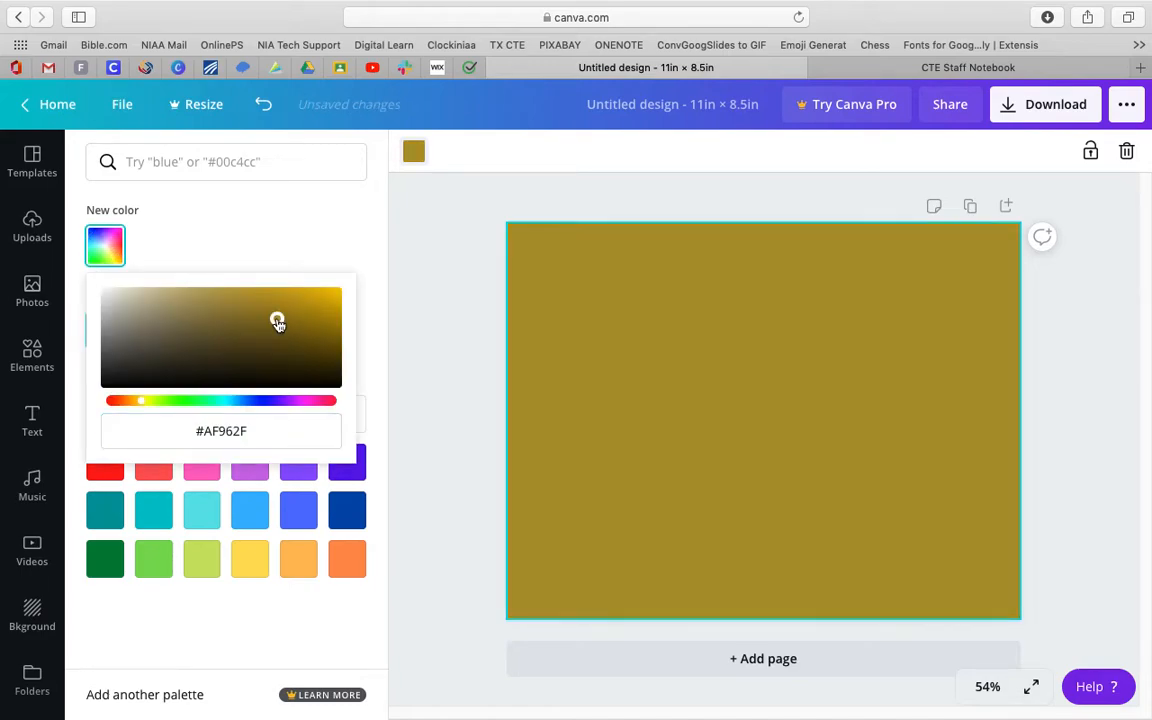
pyautogui.moveTo(277, 321); pyautogui.dragTo(226, 311)
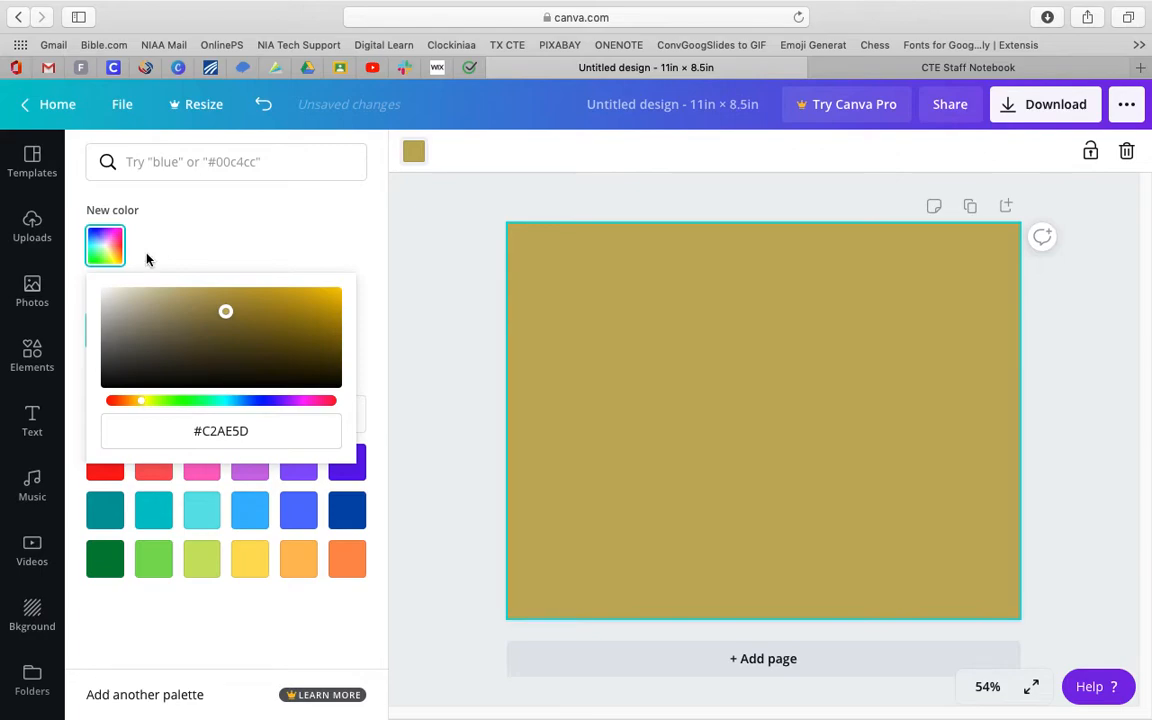
pyautogui.click(191, 295)
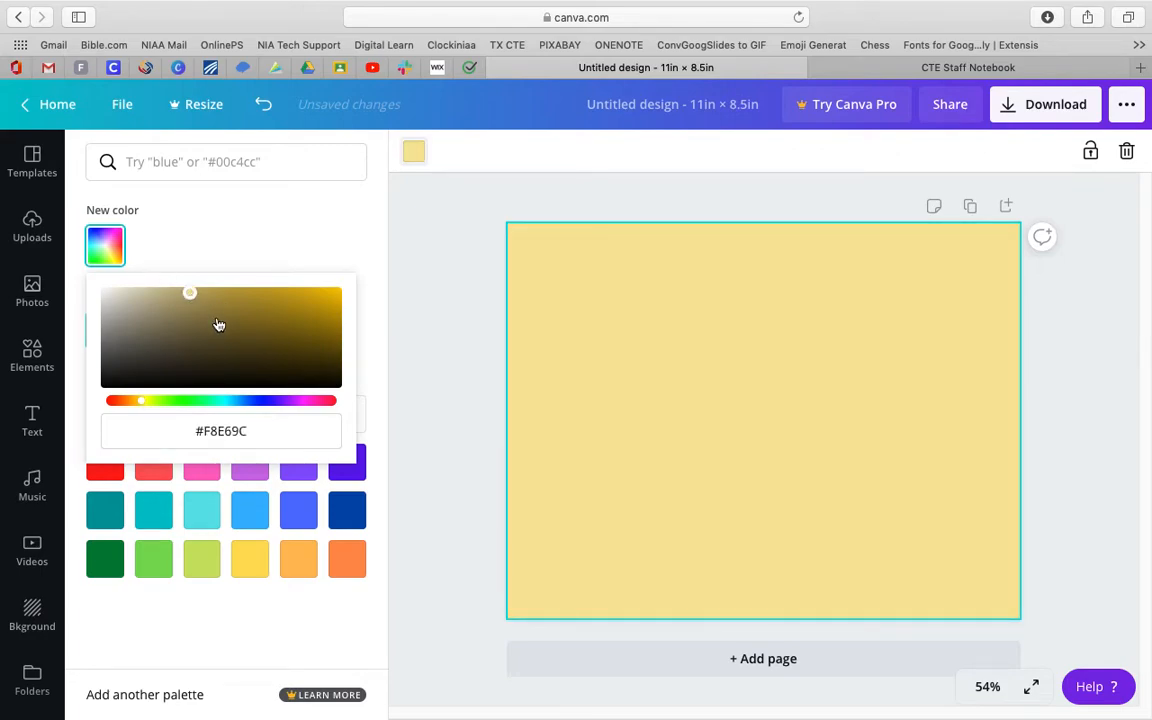
pyautogui.click(227, 231)
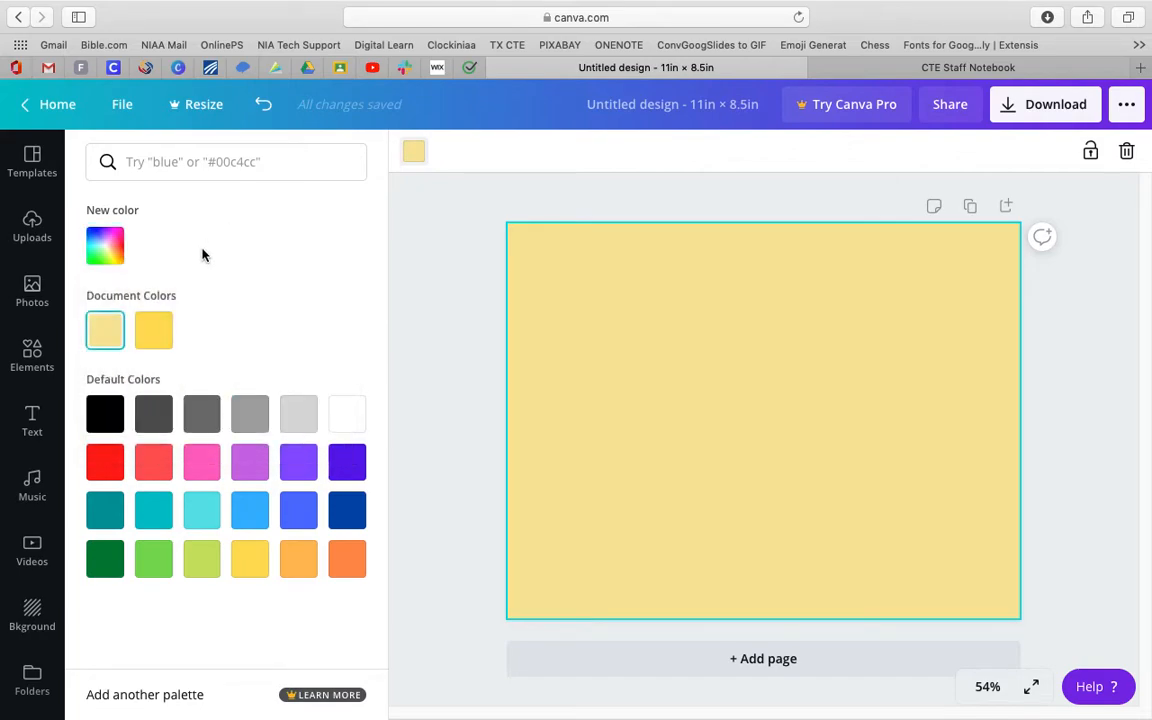
# Search the elements for "flowers" and add the free coral five-petal flower with yellow accents to the page
pyautogui.click(32, 348)
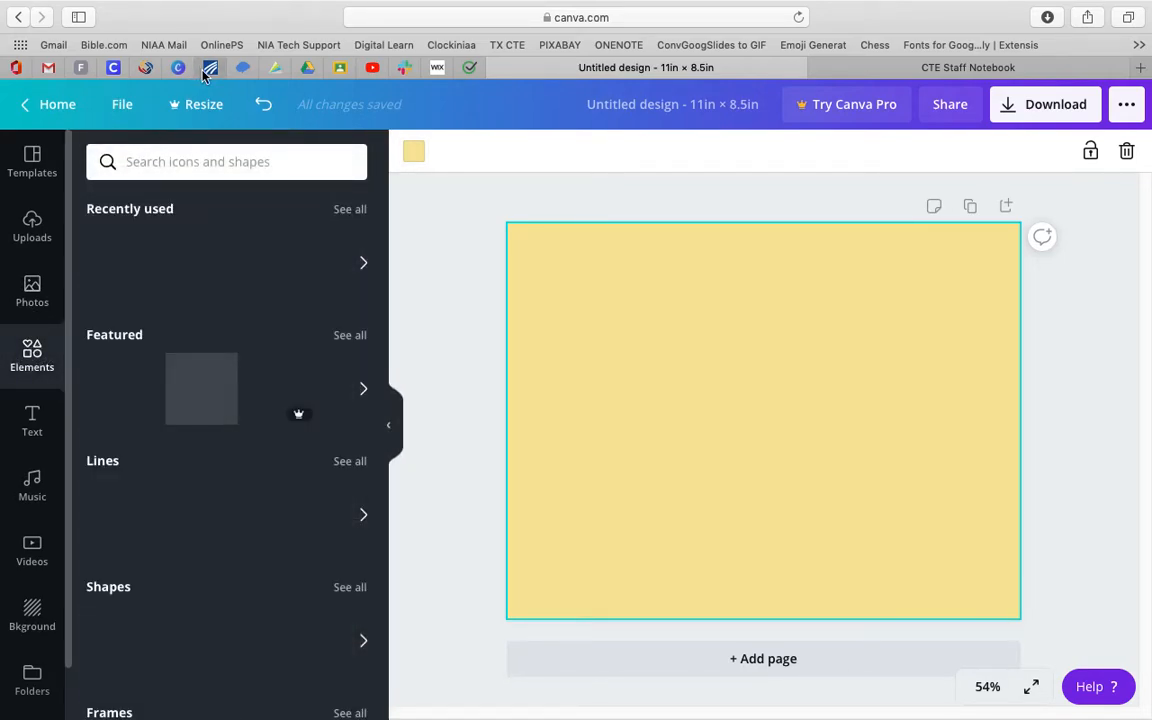
pyautogui.click(195, 166)
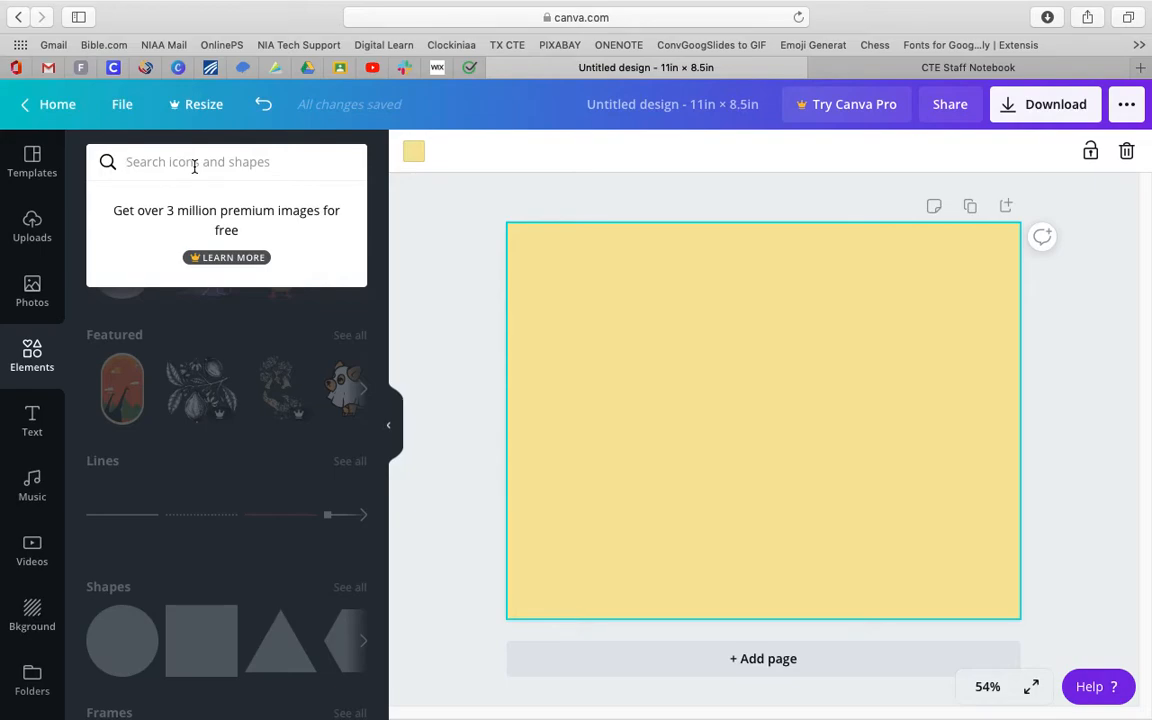
pyautogui.write('flowers')
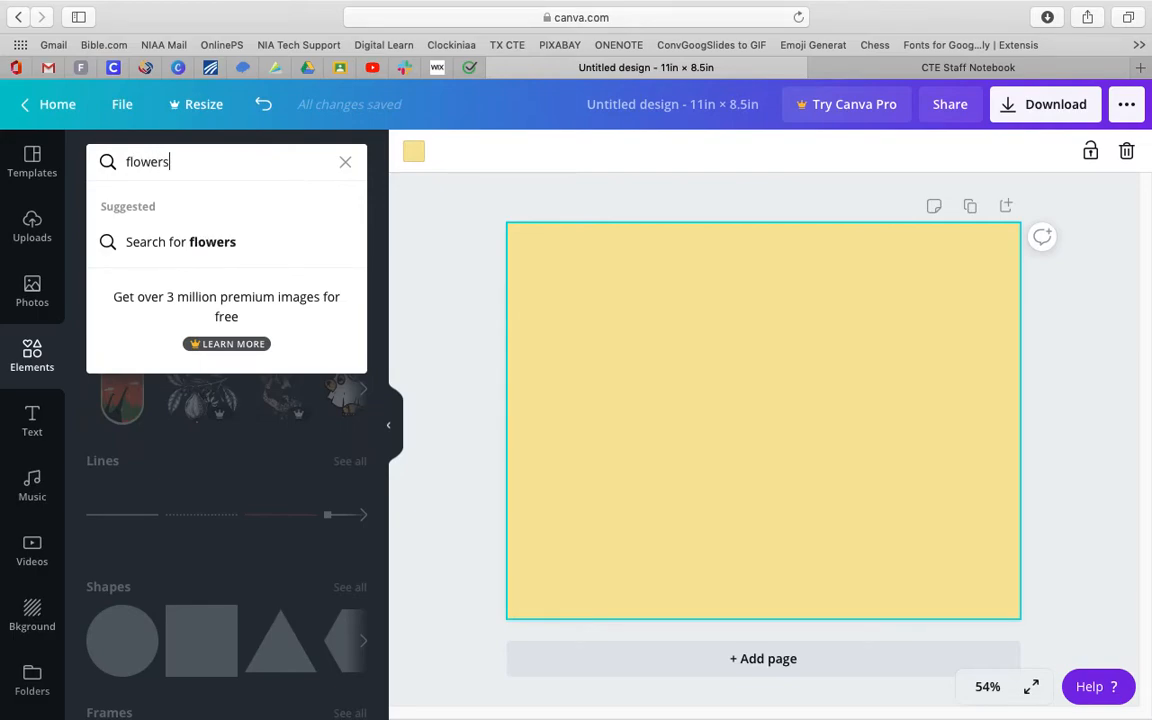
pyautogui.press('Return')
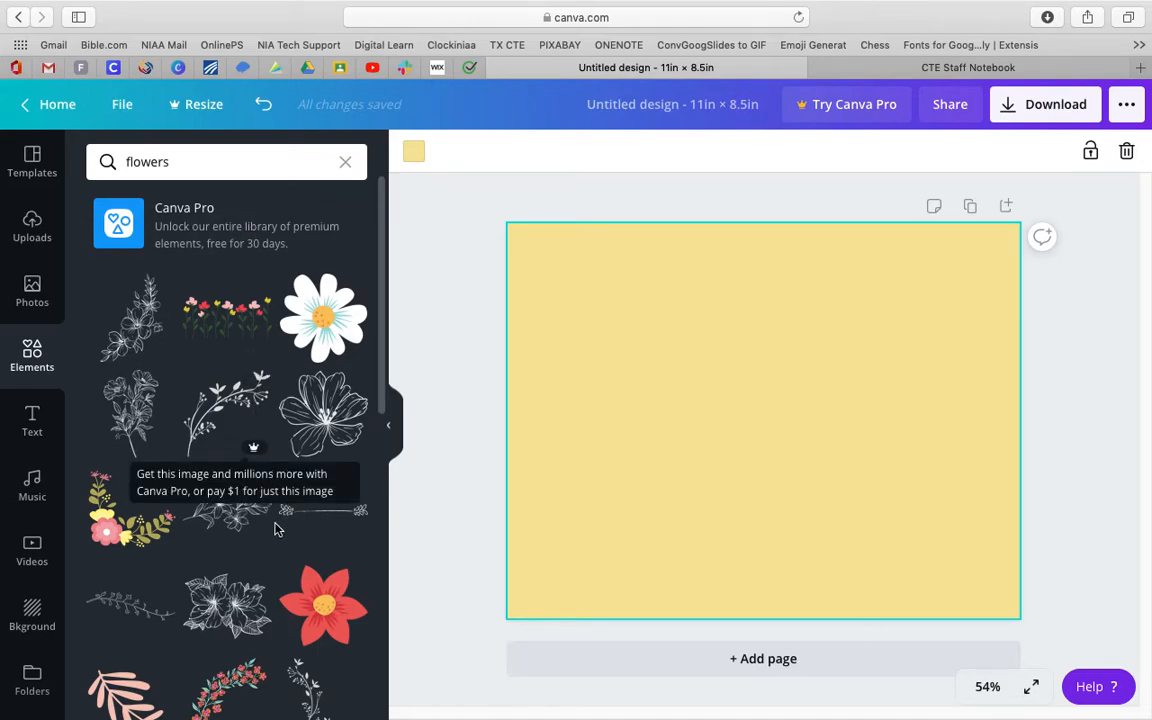
pyautogui.scroll(-5, 229, 520)
pyautogui.scroll(-10, 229, 525)
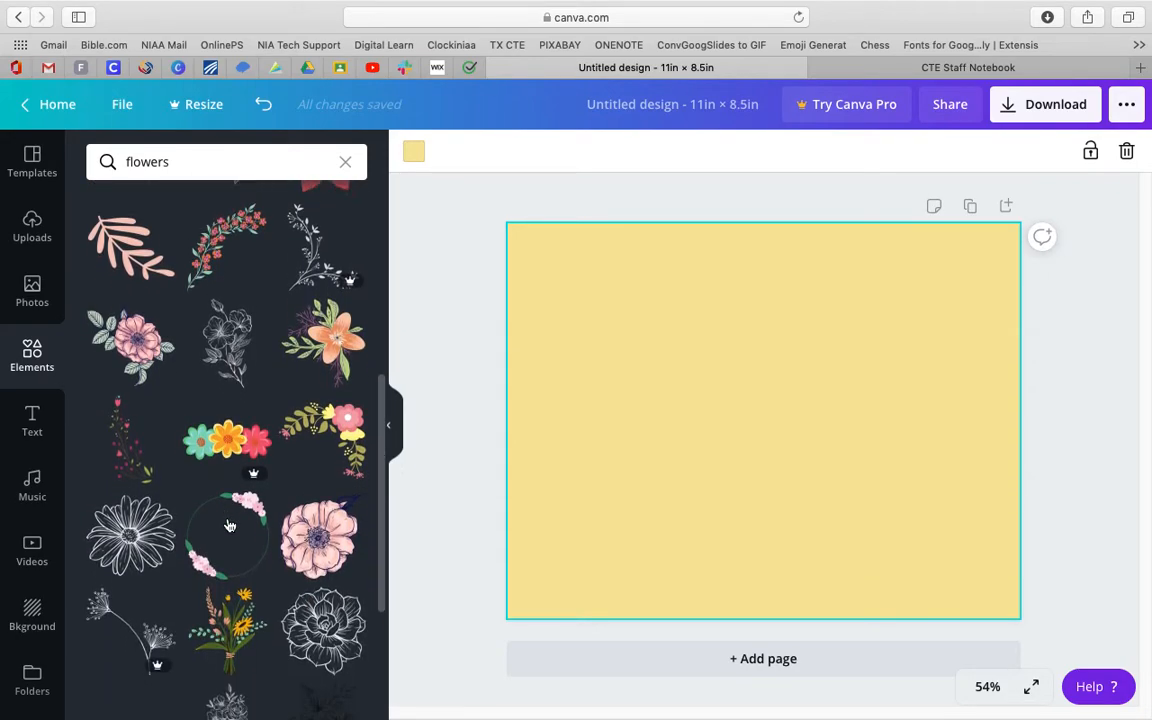
pyautogui.scroll(-5, 229, 525)
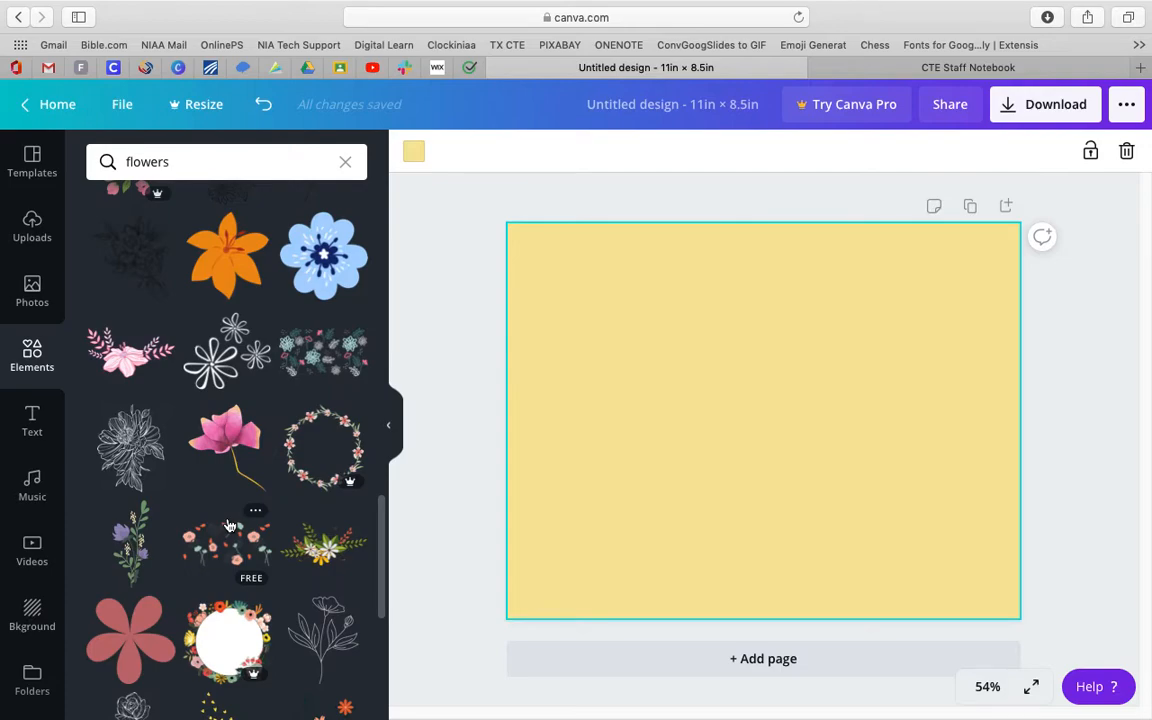
pyautogui.scroll(-3, 229, 525)
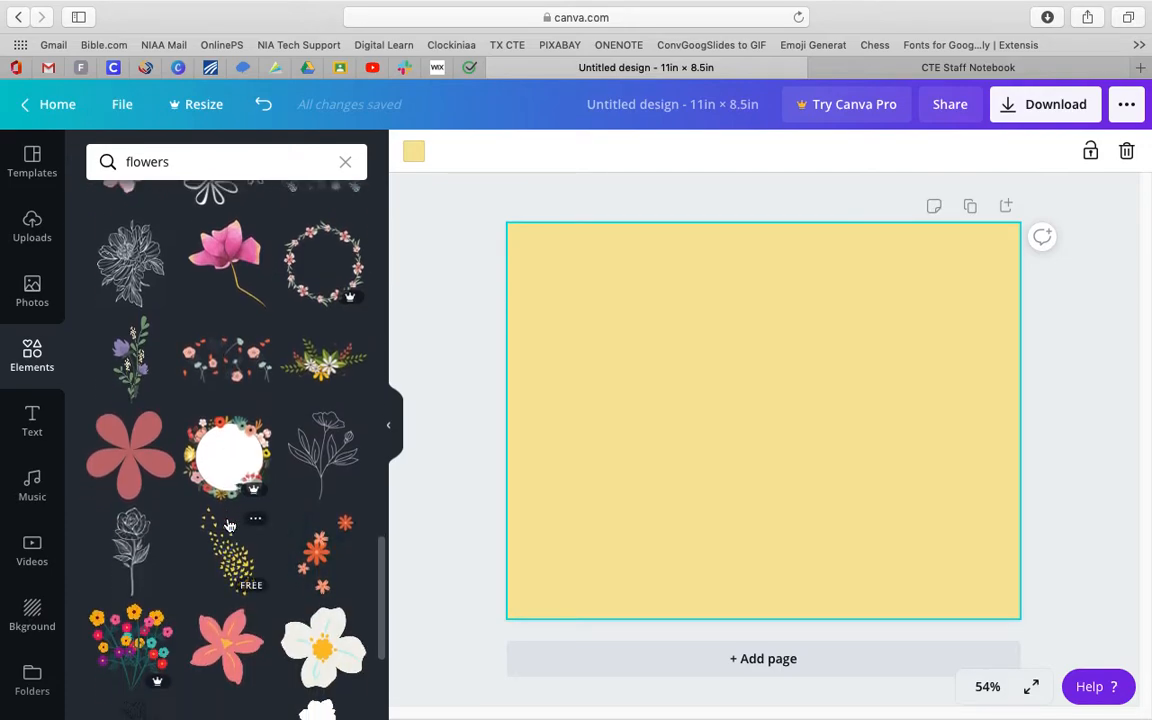
pyautogui.scroll(-2, 229, 525)
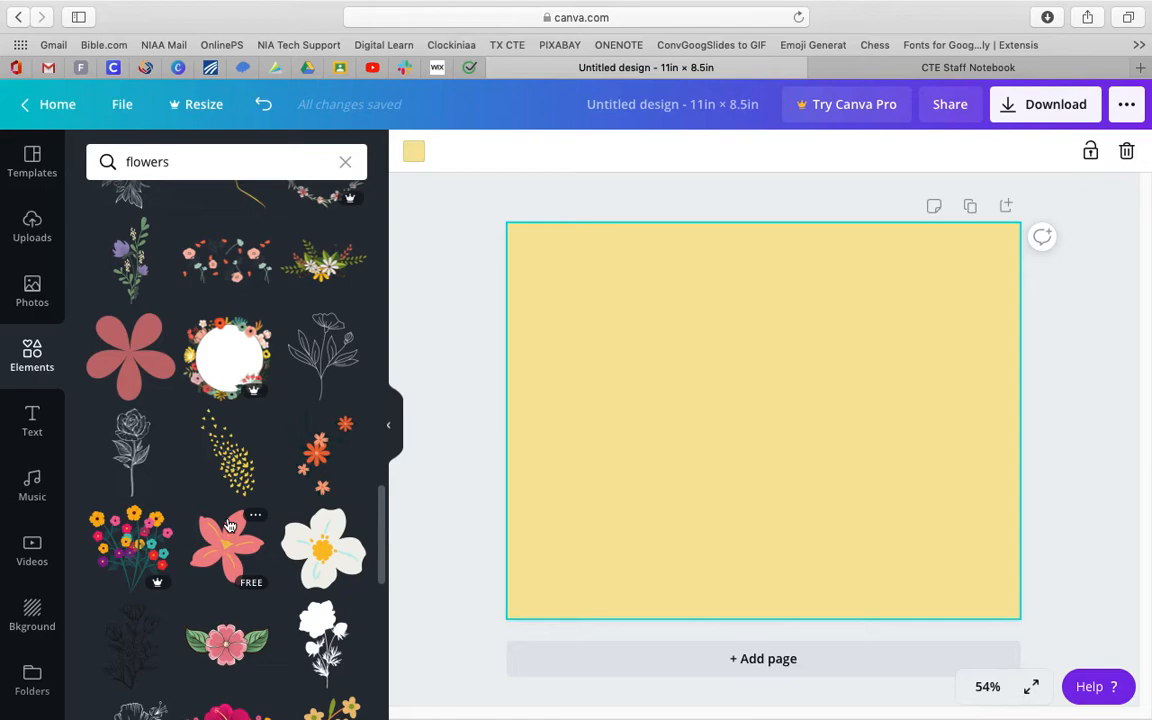
pyautogui.scroll(-4, 238, 607)
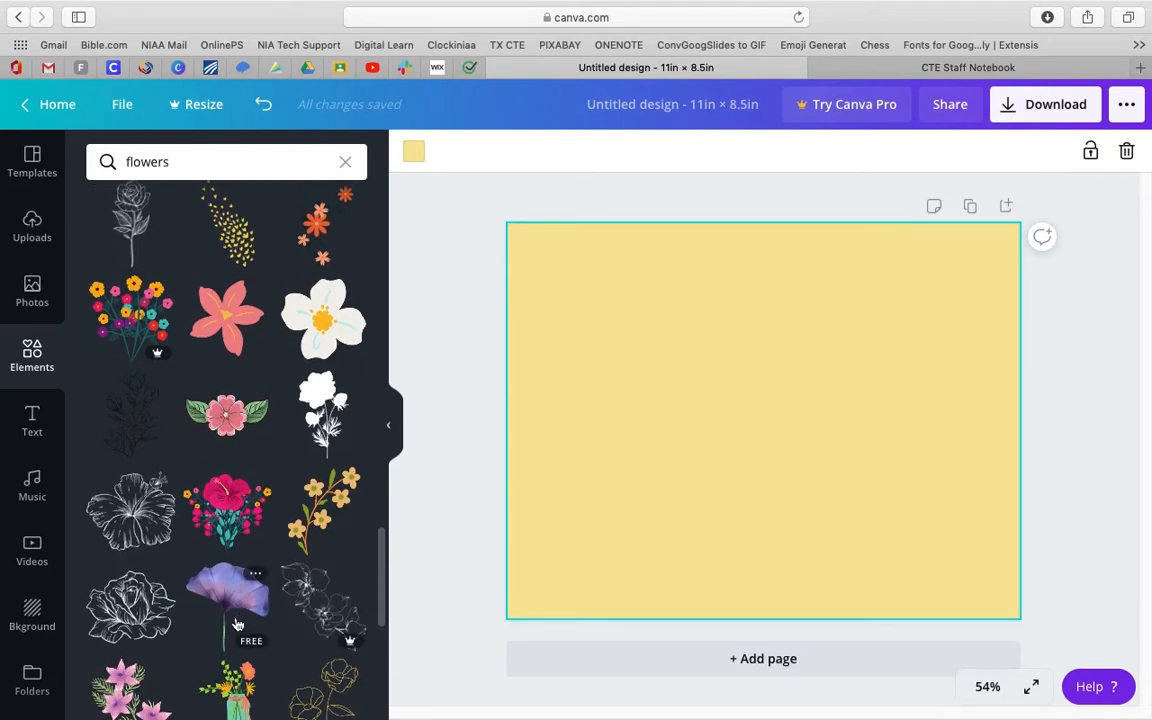
pyautogui.click(231, 331)
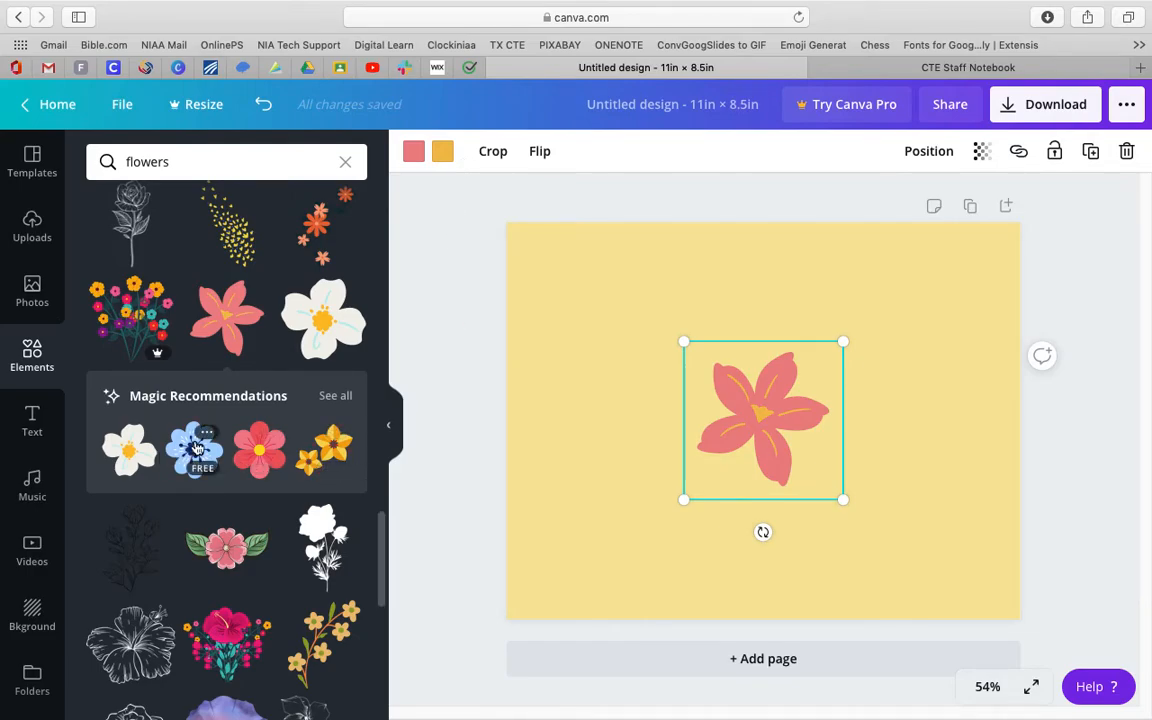
# From the full set of recommendations for the coral flower, place the free pink leafy branch at the flower's lower left
pyautogui.click(336, 398)
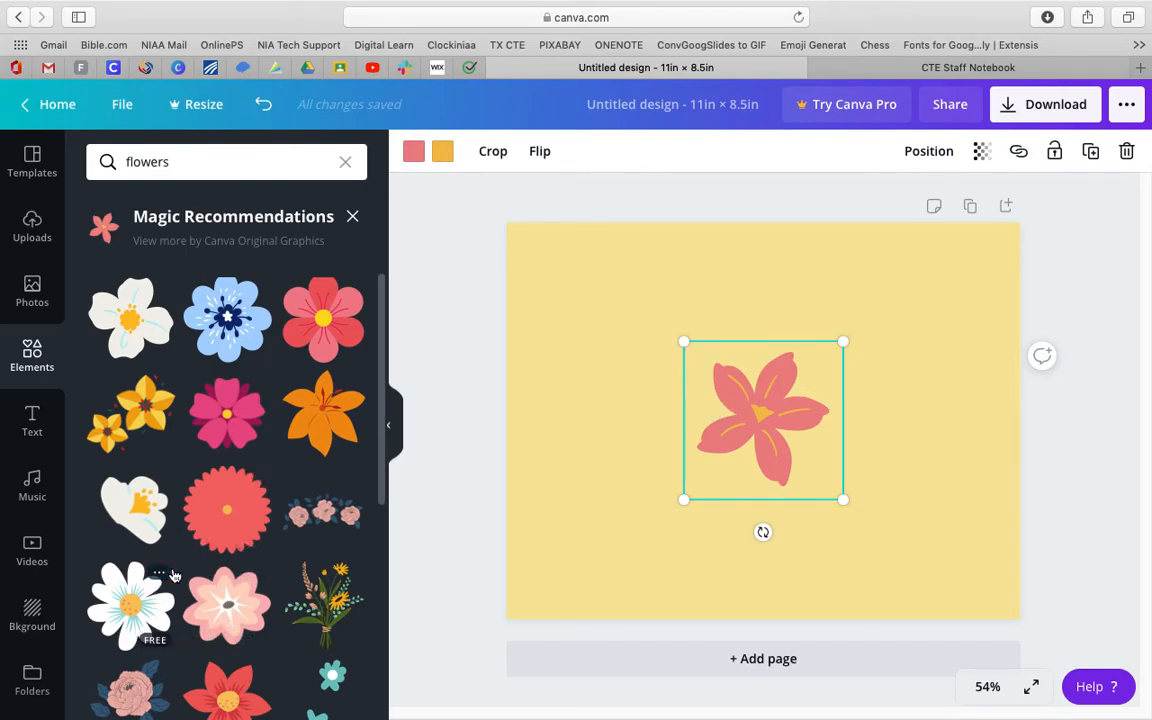
pyautogui.scroll(-2, 172, 576)
pyautogui.scroll(-5, 172, 576)
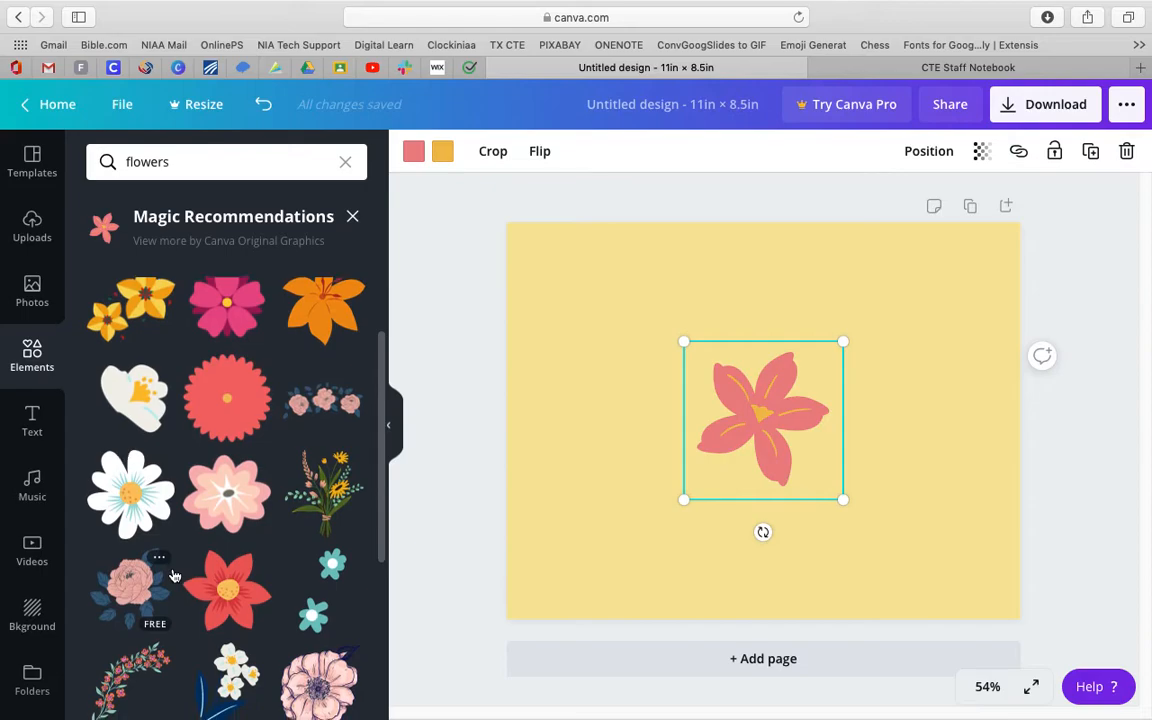
pyautogui.scroll(-2, 172, 576)
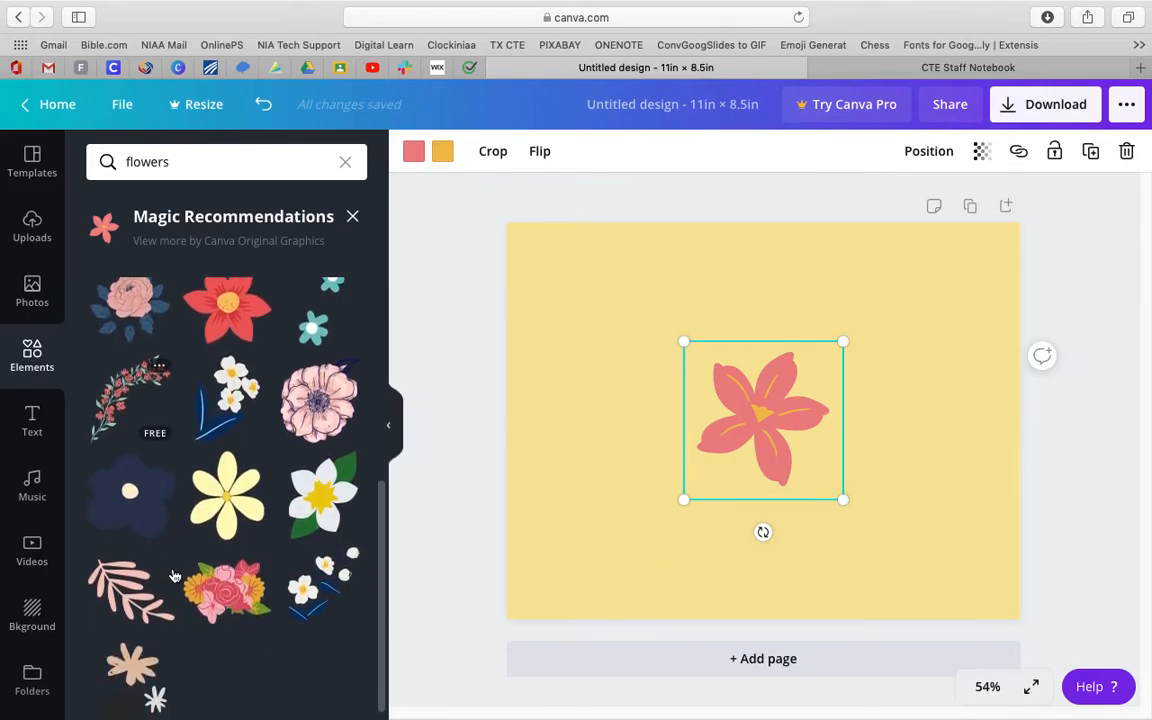
pyautogui.scroll(1, 172, 576)
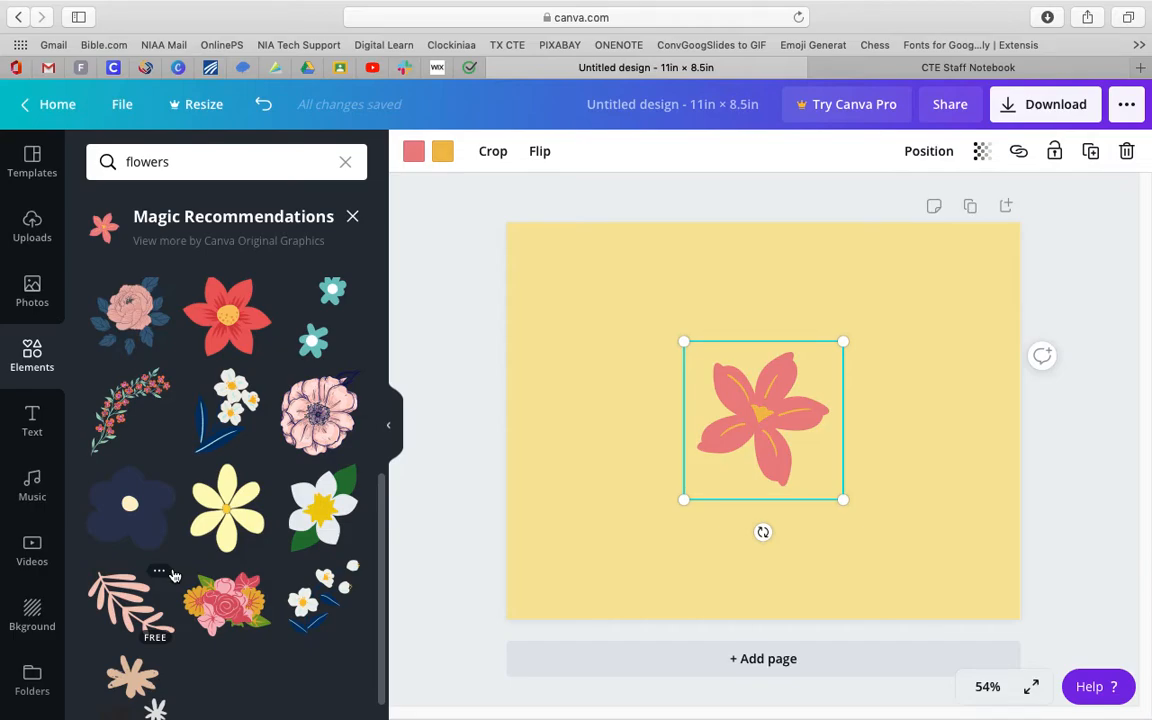
pyautogui.moveTo(126, 607); pyautogui.dragTo(556, 449)
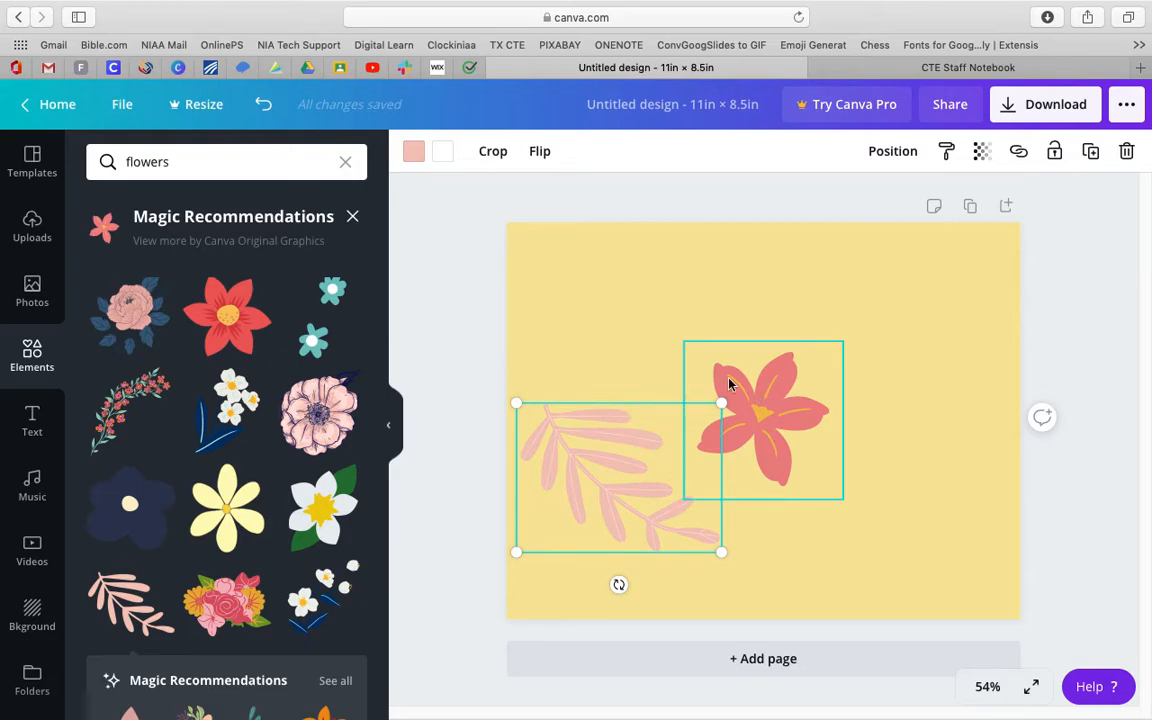
# Add the white four-petal flower with the orange centre from the recommendations, then enlarge it to fill the page's upper-left area
pyautogui.scroll(3, 220, 392)
pyautogui.scroll(2, 220, 392)
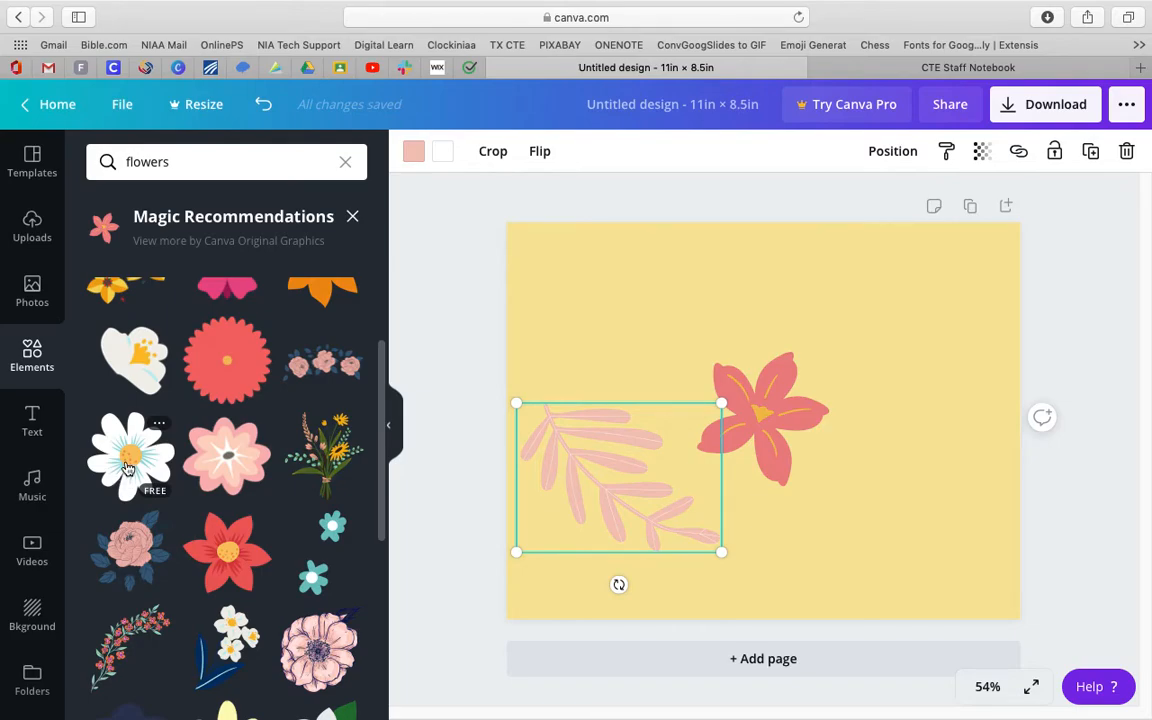
pyautogui.scroll(3, 128, 470)
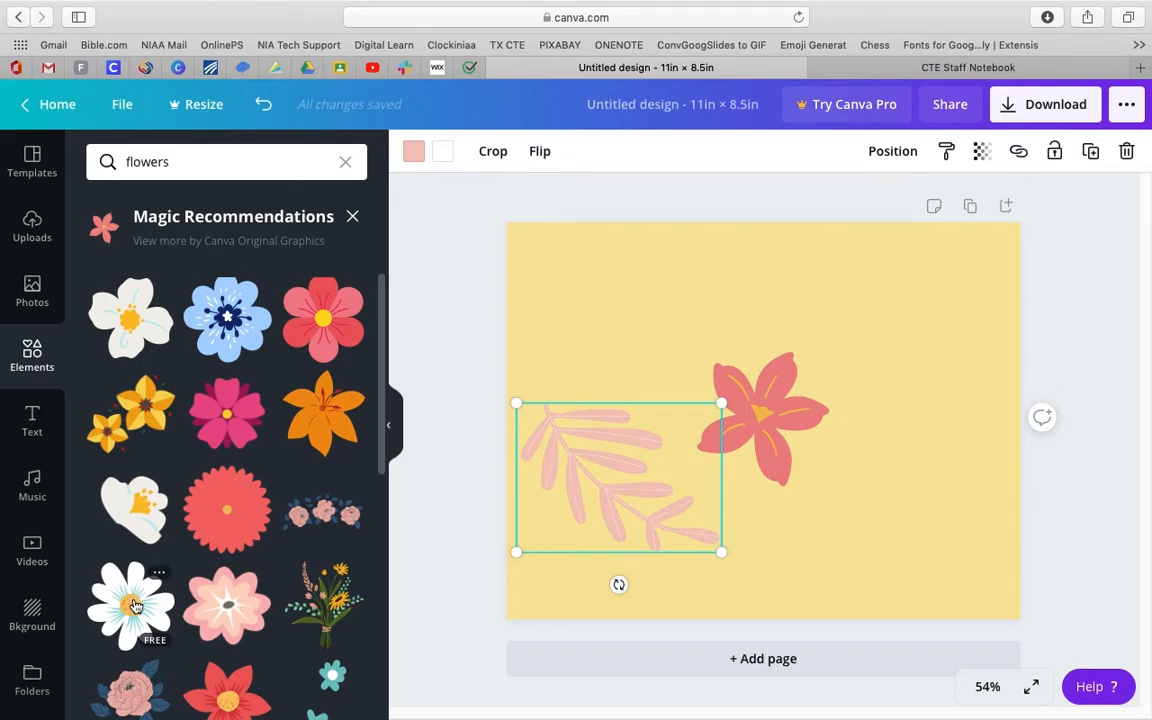
pyautogui.moveTo(131, 318); pyautogui.dragTo(615, 308)
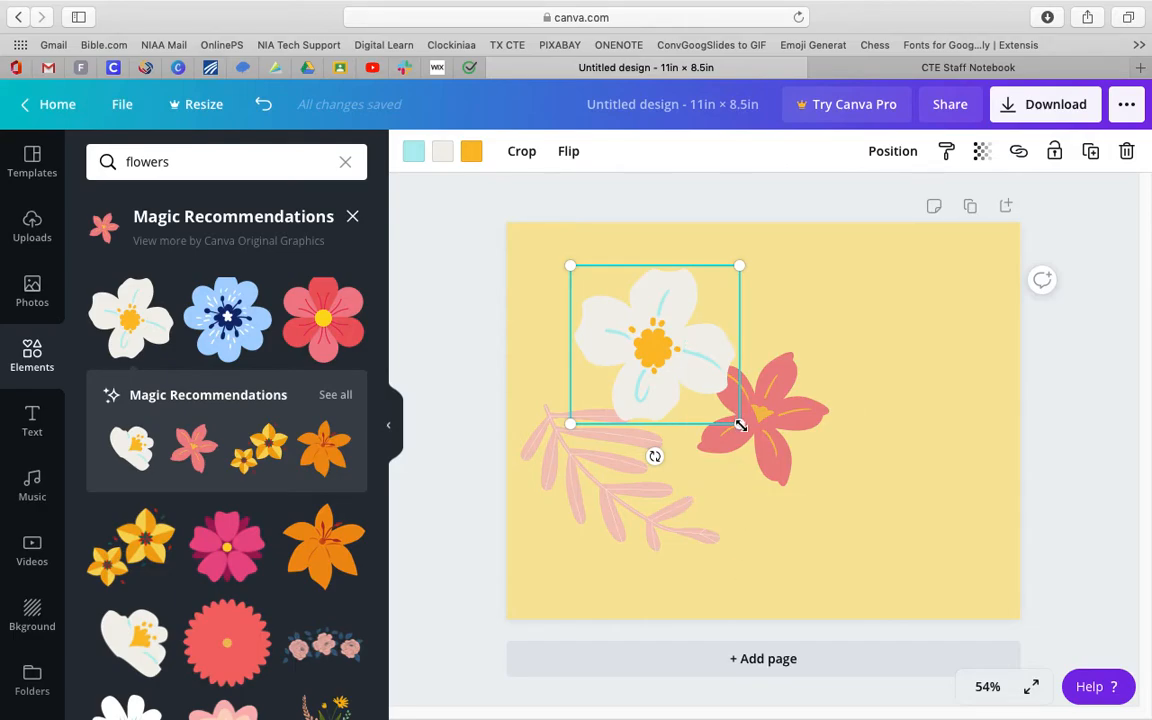
pyautogui.moveTo(739, 425); pyautogui.dragTo(895, 580)
pyautogui.moveTo(787, 383); pyautogui.dragTo(718, 295)
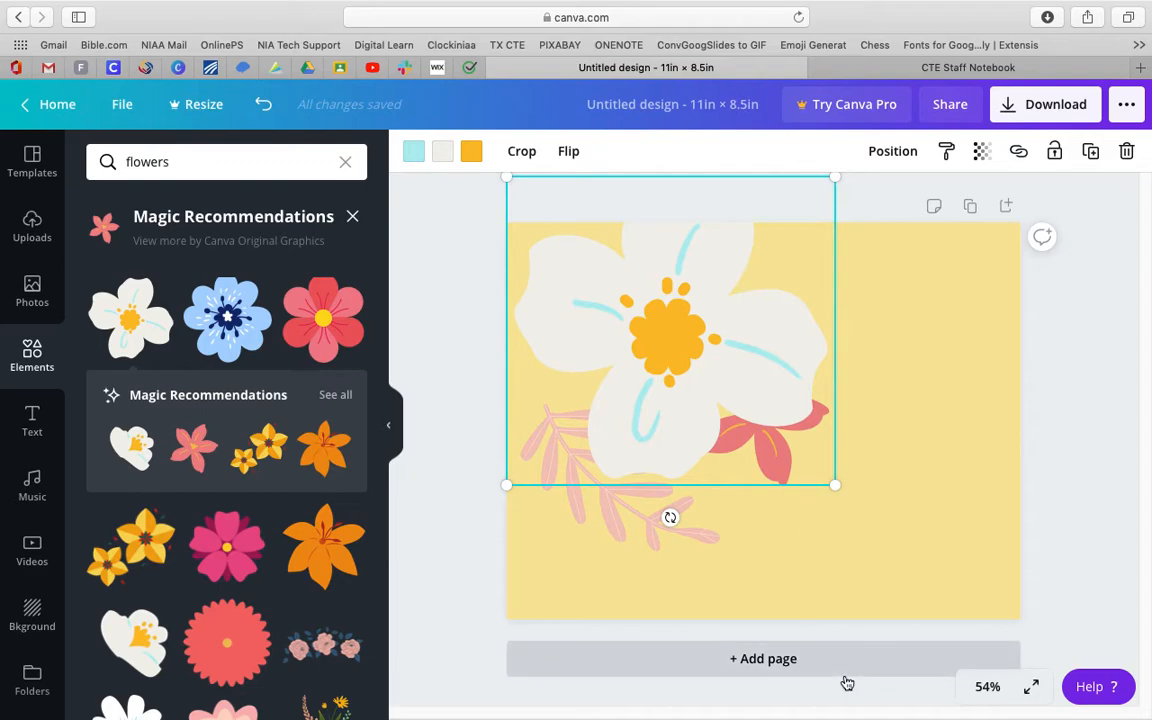
pyautogui.click(856, 543)
# Rotate the pink leafy branch to point up and right, and place it slightly smaller at the white flower's lower right
pyautogui.moveTo(649, 511); pyautogui.dragTo(870, 537)
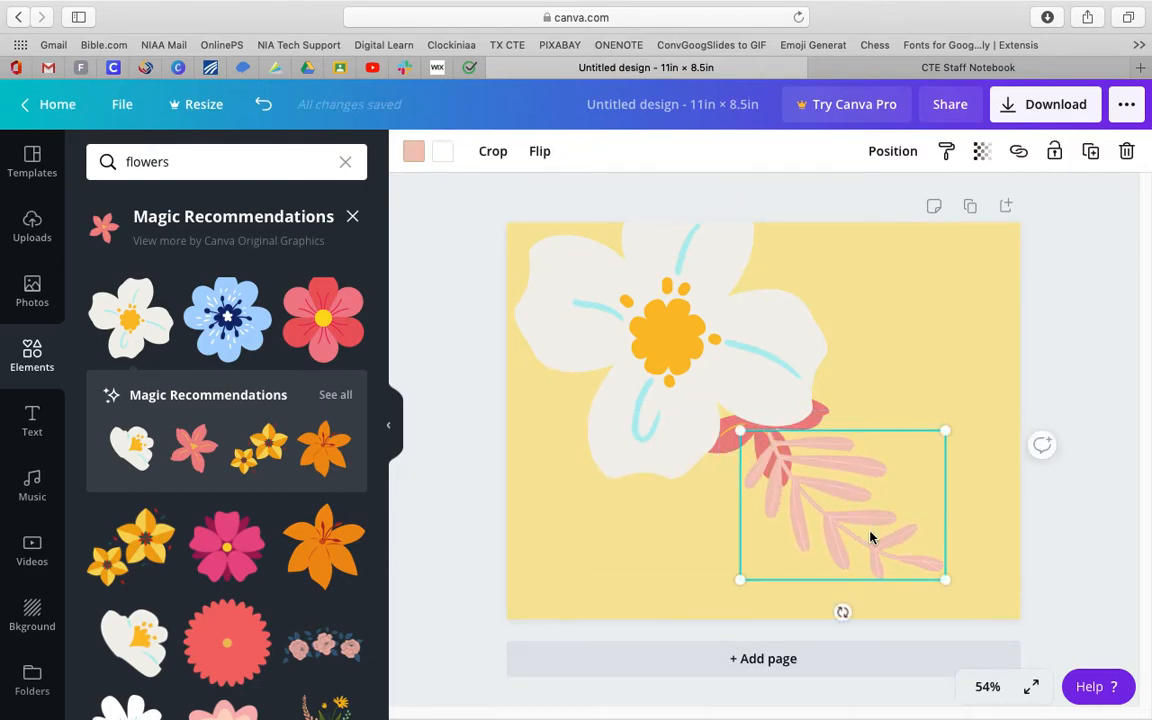
pyautogui.moveTo(845, 609); pyautogui.dragTo(920, 530)
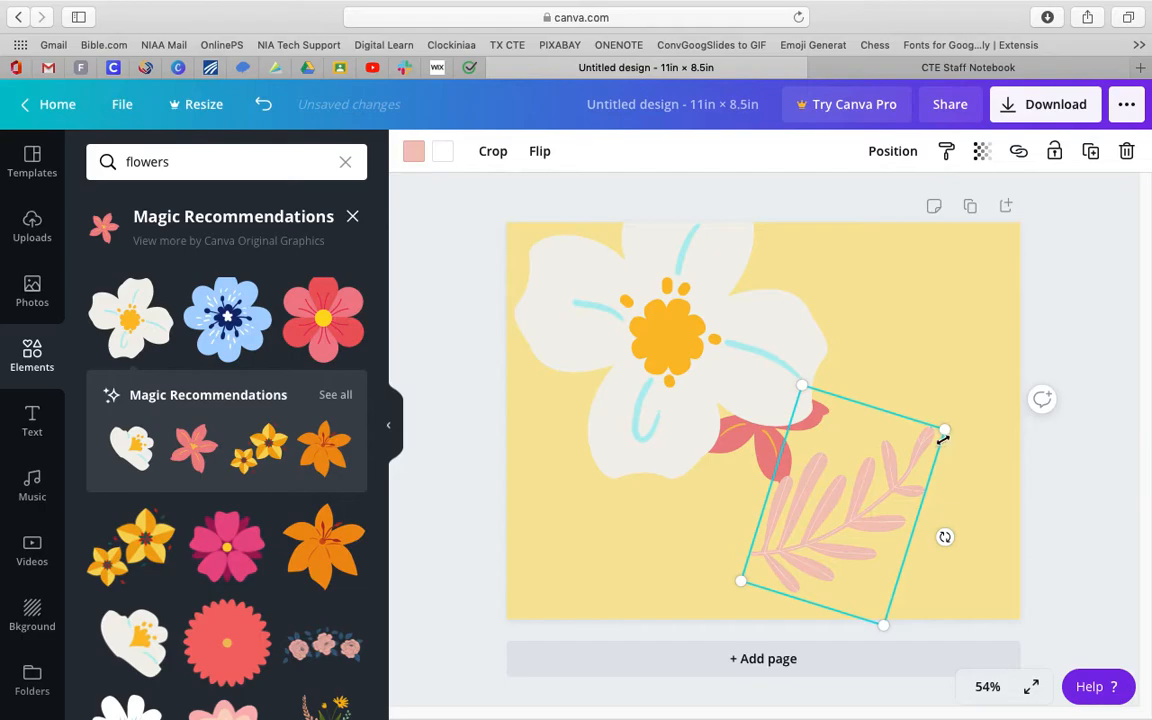
pyautogui.moveTo(884, 491); pyautogui.dragTo(951, 401)
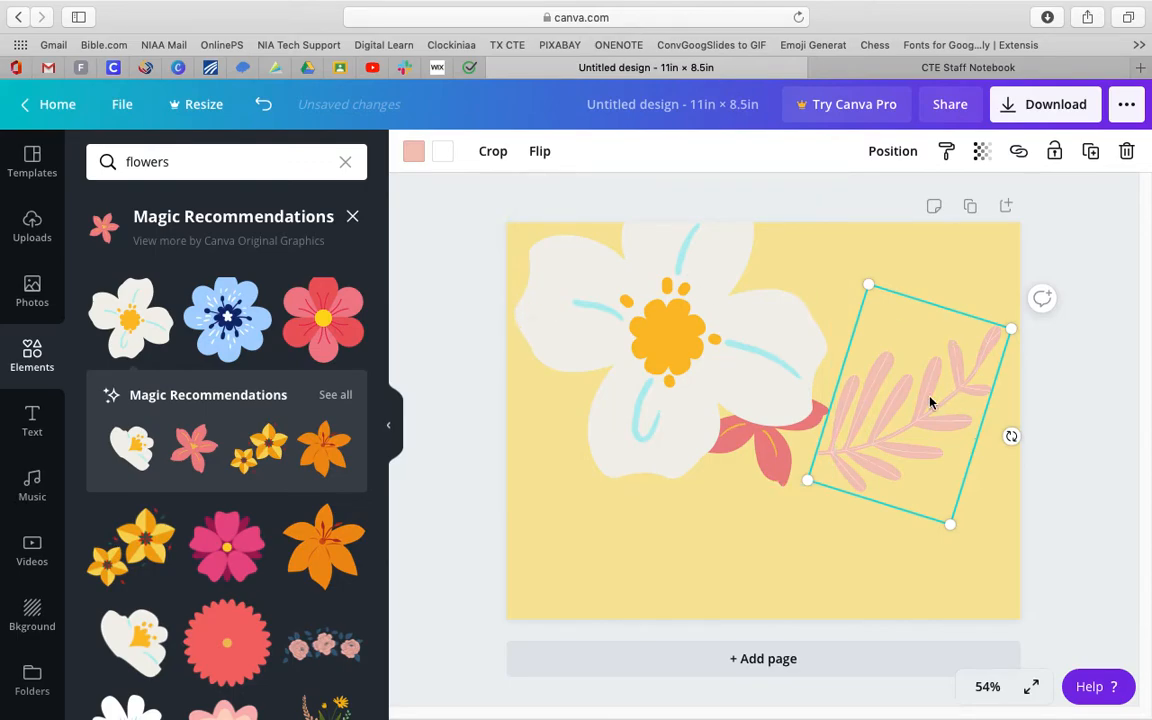
pyautogui.moveTo(910, 404); pyautogui.dragTo(904, 446)
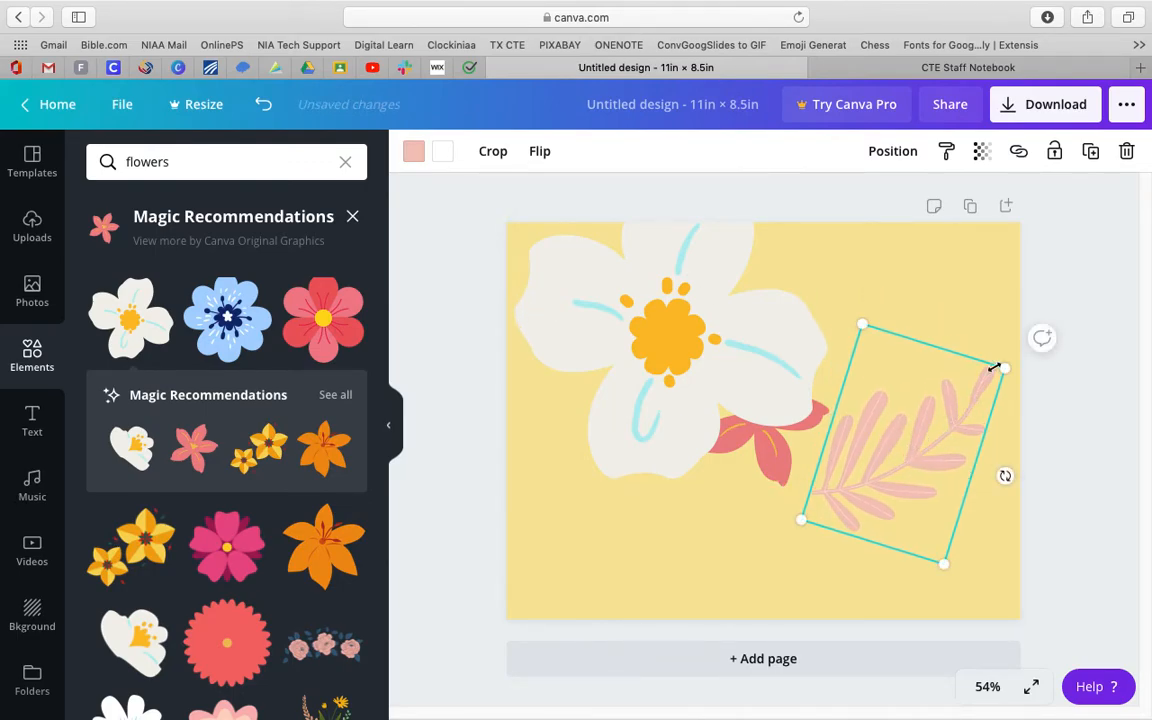
pyautogui.moveTo(1002, 369); pyautogui.dragTo(985, 384)
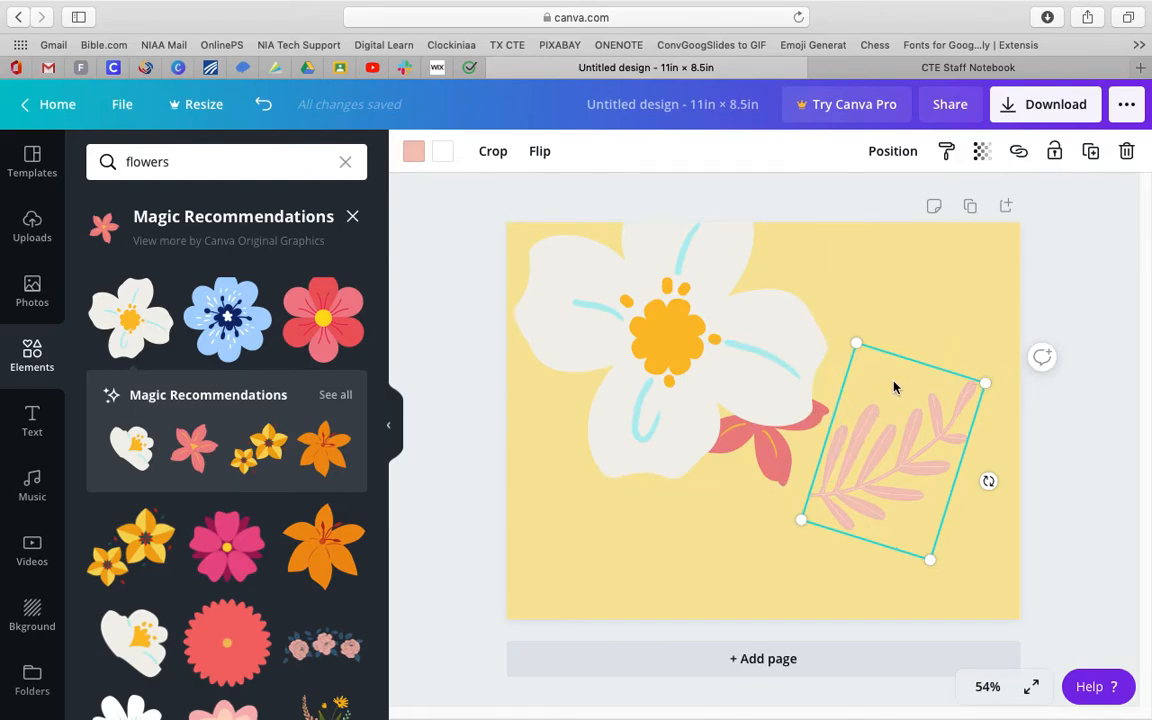
pyautogui.click(933, 275)
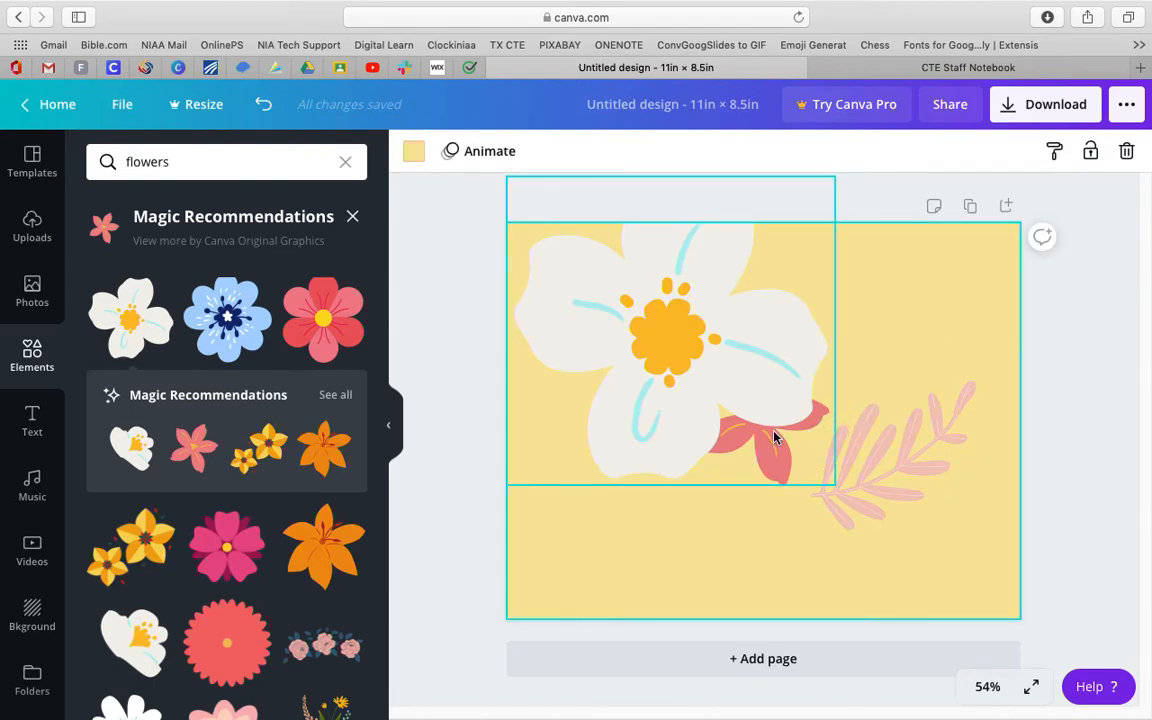
# Move the coral flower out from behind the white flower to the page's bottom edge, and nudge the pink branch slightly left
pyautogui.click(796, 492)
pyautogui.moveTo(796, 492); pyautogui.dragTo(743, 604)
pyautogui.moveTo(740, 537); pyautogui.dragTo(730, 648)
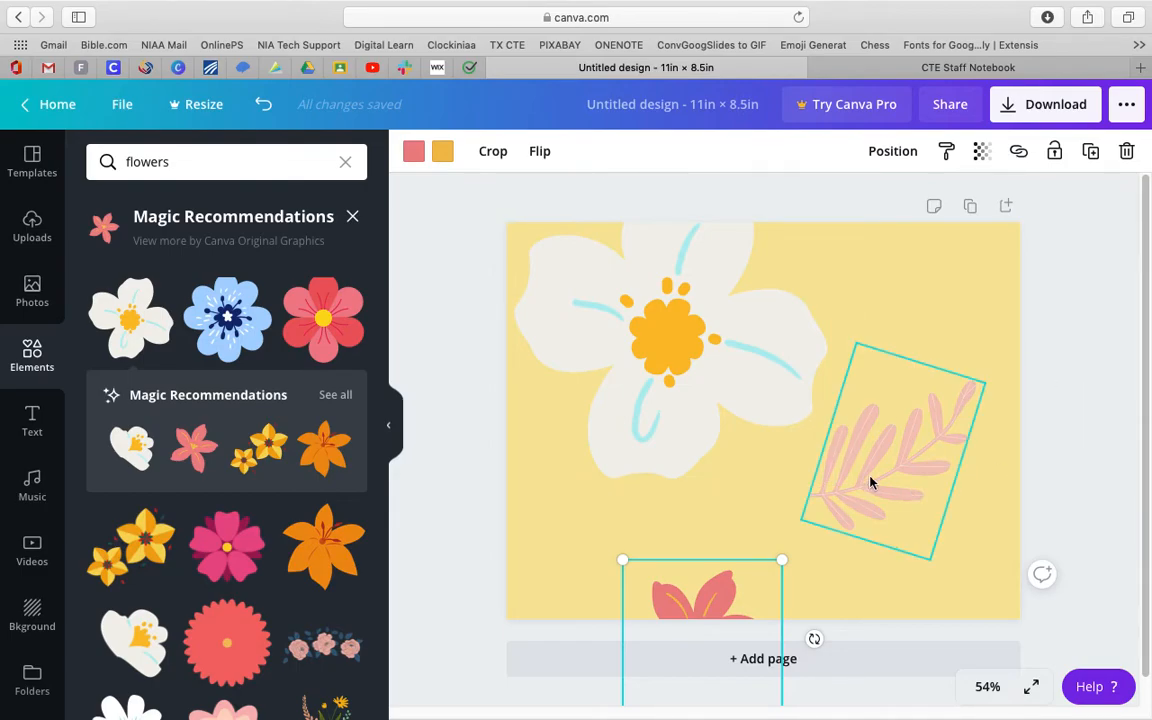
pyautogui.moveTo(870, 483); pyautogui.dragTo(866, 484)
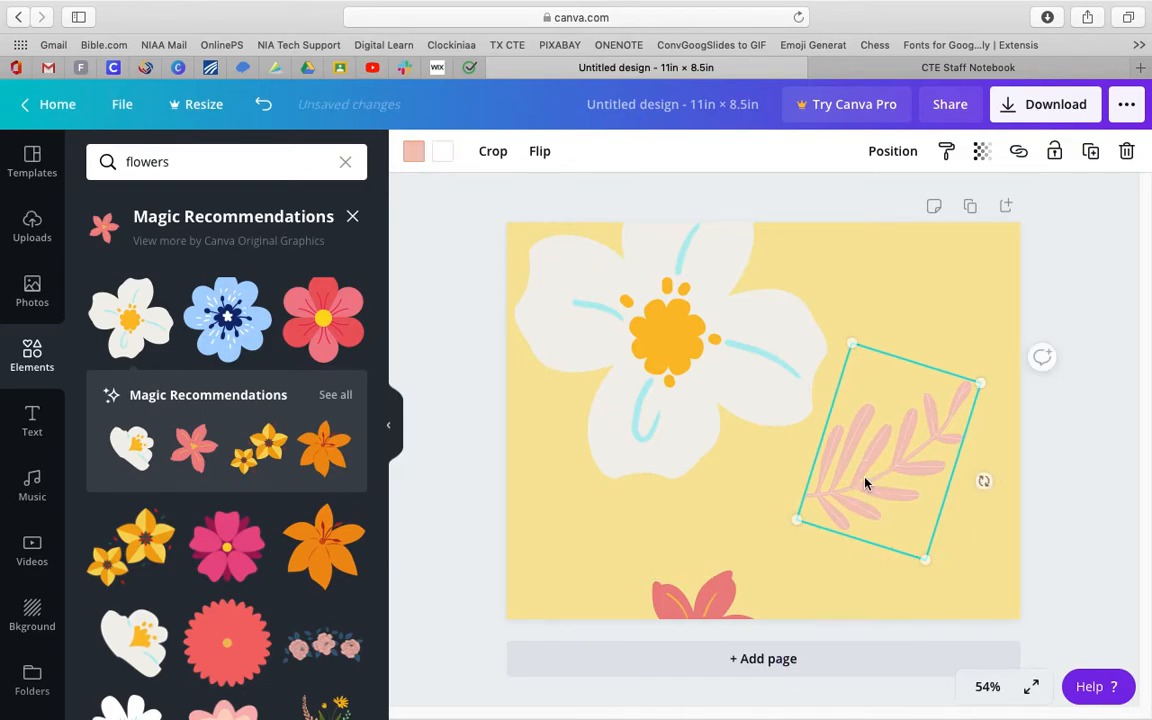
pyautogui.click(986, 547)
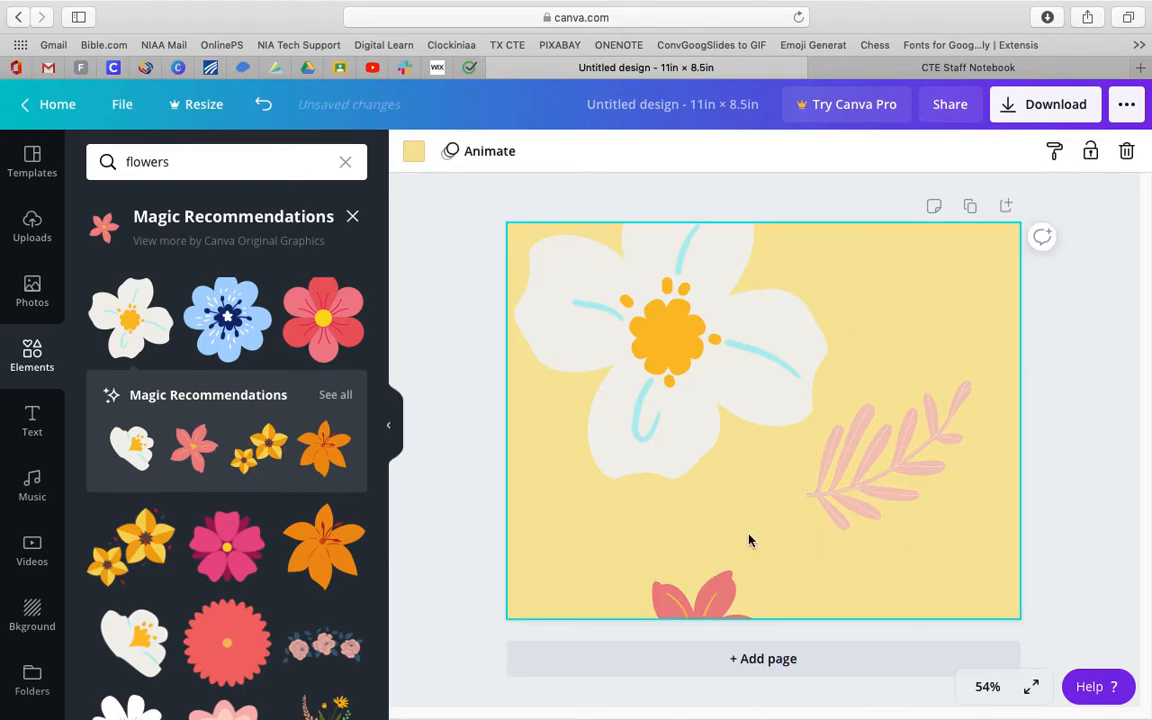
# Shrink the coral flower and place it overlapping the tip of the white flower's lower petal
pyautogui.moveTo(720, 600); pyautogui.dragTo(741, 522)
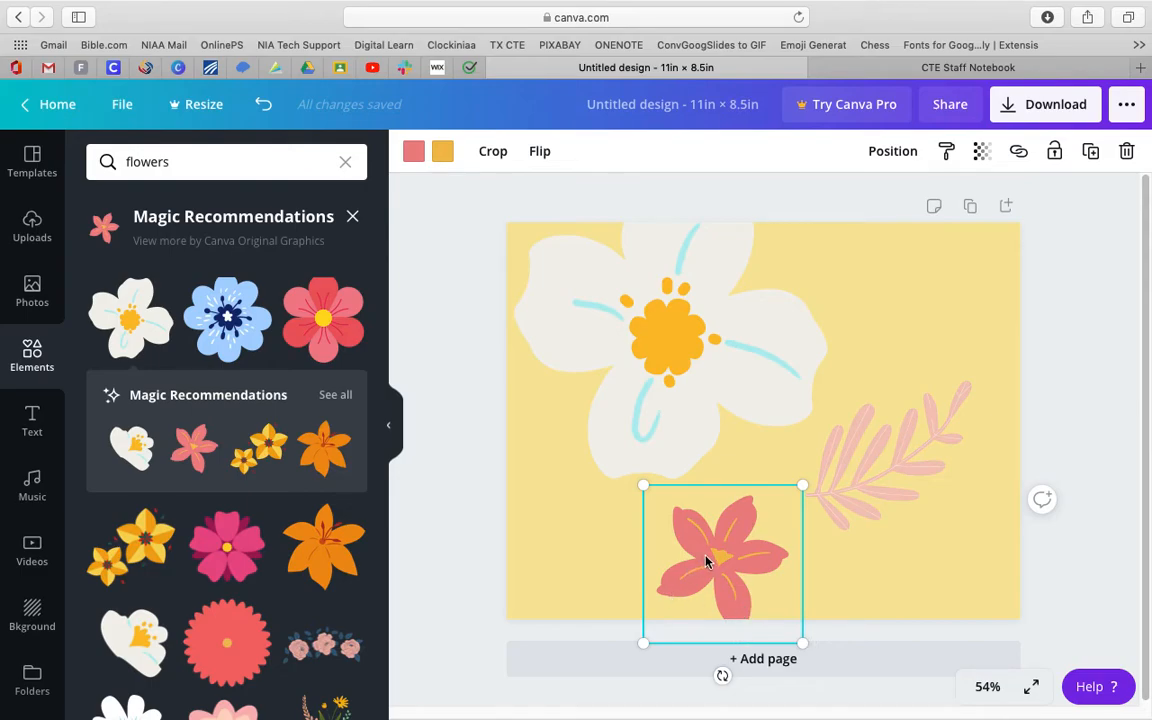
pyautogui.moveTo(801, 489); pyautogui.dragTo(746, 545)
pyautogui.moveTo(689, 597); pyautogui.dragTo(591, 552)
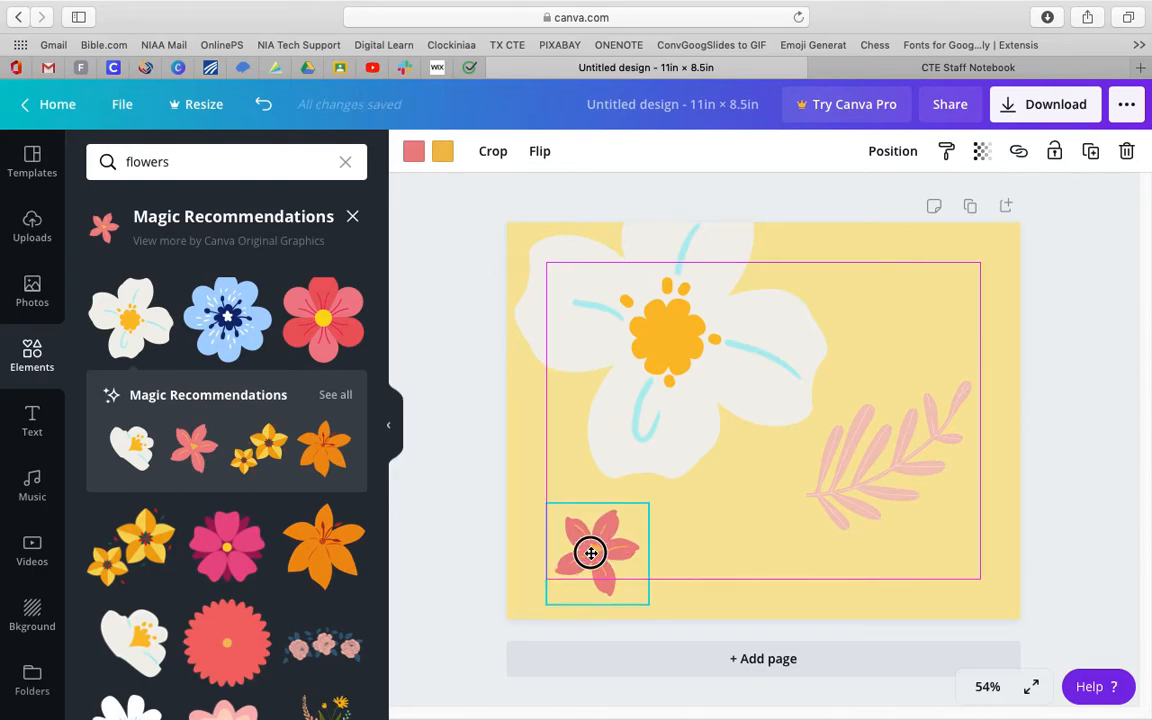
pyautogui.moveTo(591, 552); pyautogui.dragTo(612, 501)
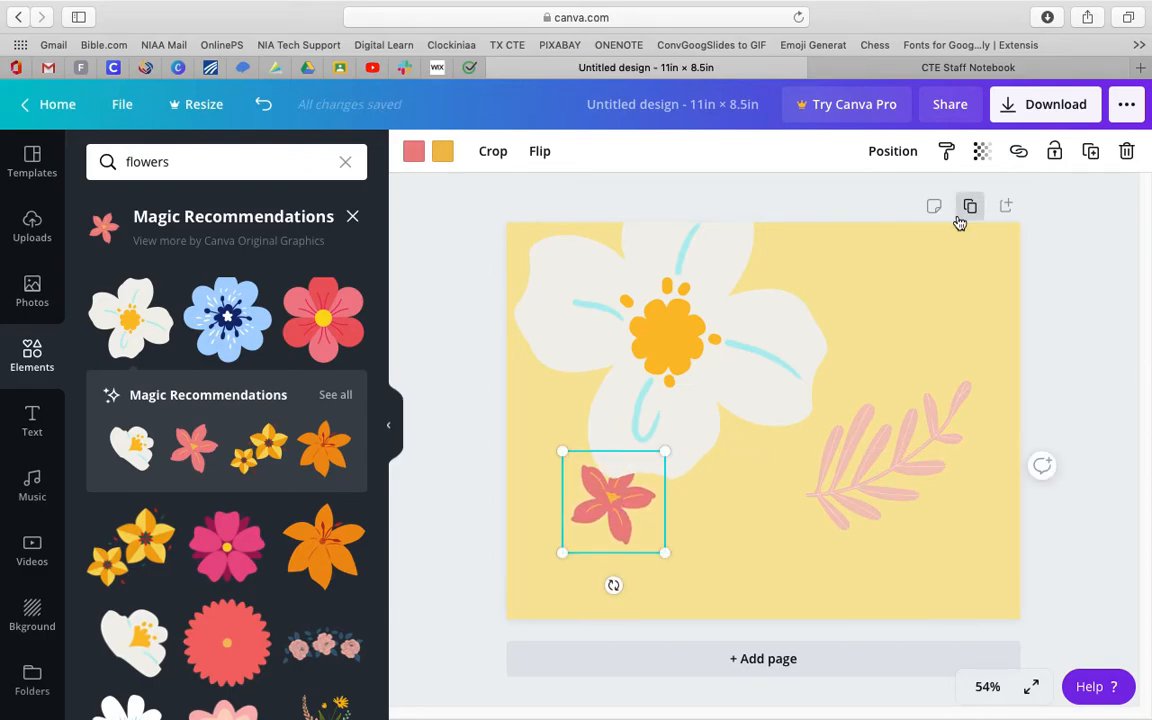
# Bring the coral flower forward so it sits in front of the white flower
pyautogui.click(898, 152)
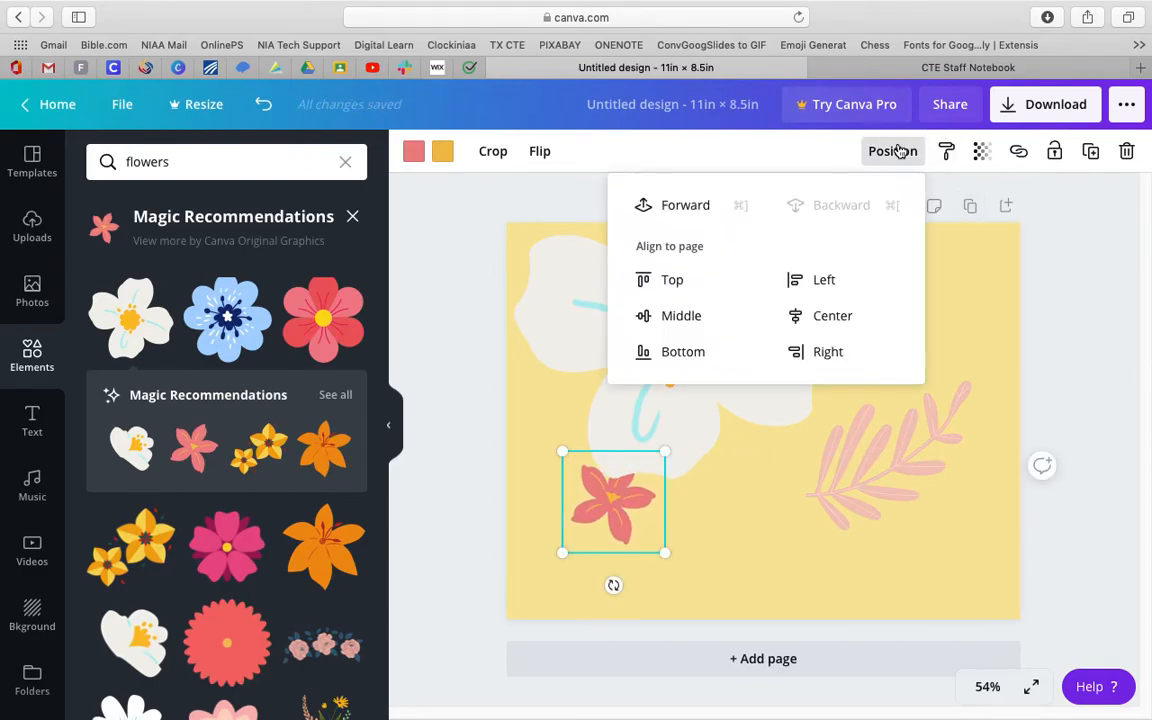
pyautogui.click(699, 205)
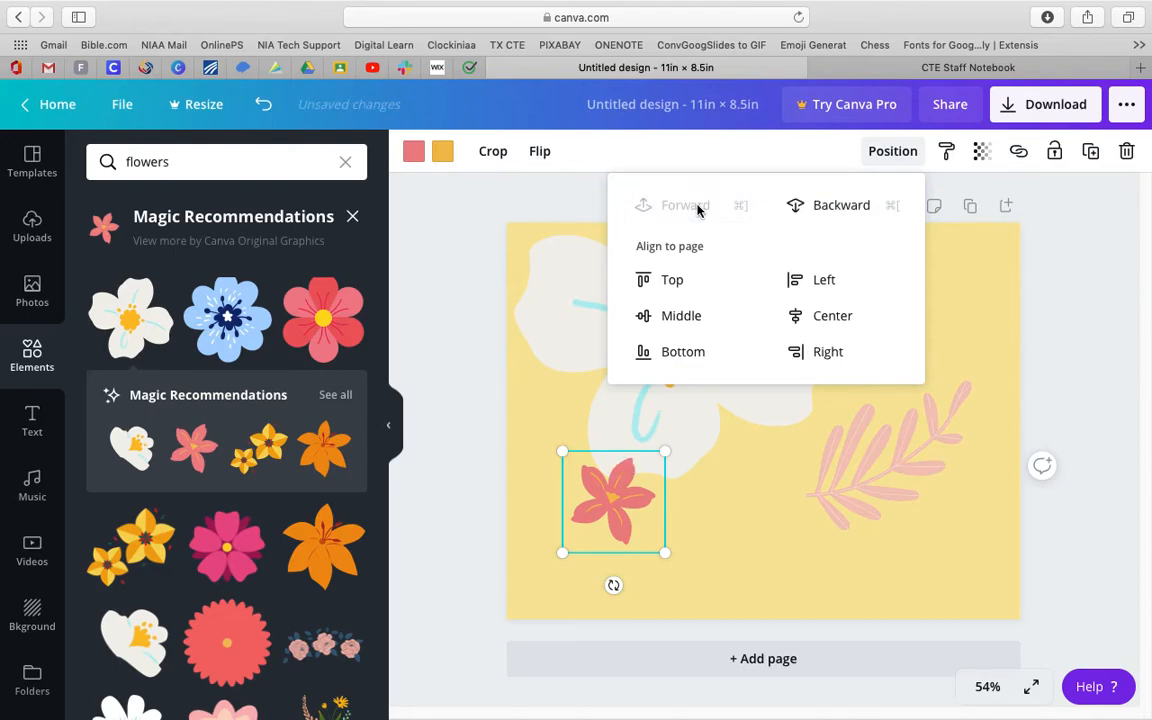
pyautogui.click(752, 540)
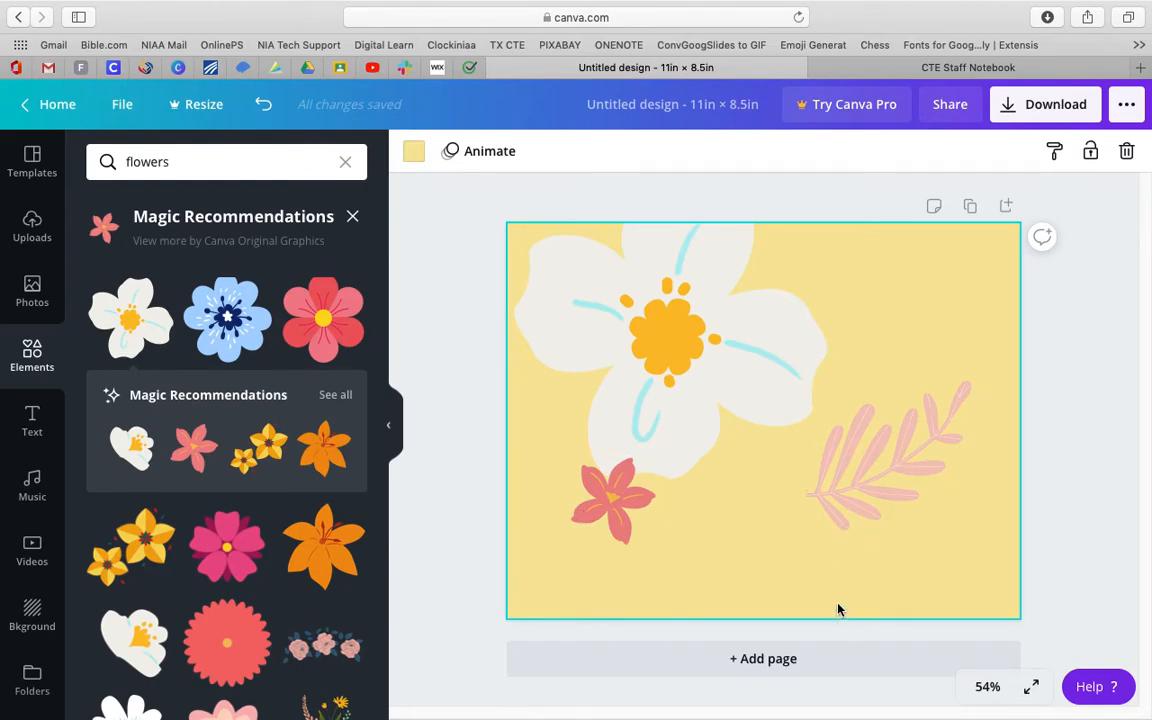
# Enlarge the pink branch, rotate it a little more upright and settle it in the page's lower-right area
pyautogui.click(836, 512)
pyautogui.moveTo(798, 519); pyautogui.dragTo(786, 527)
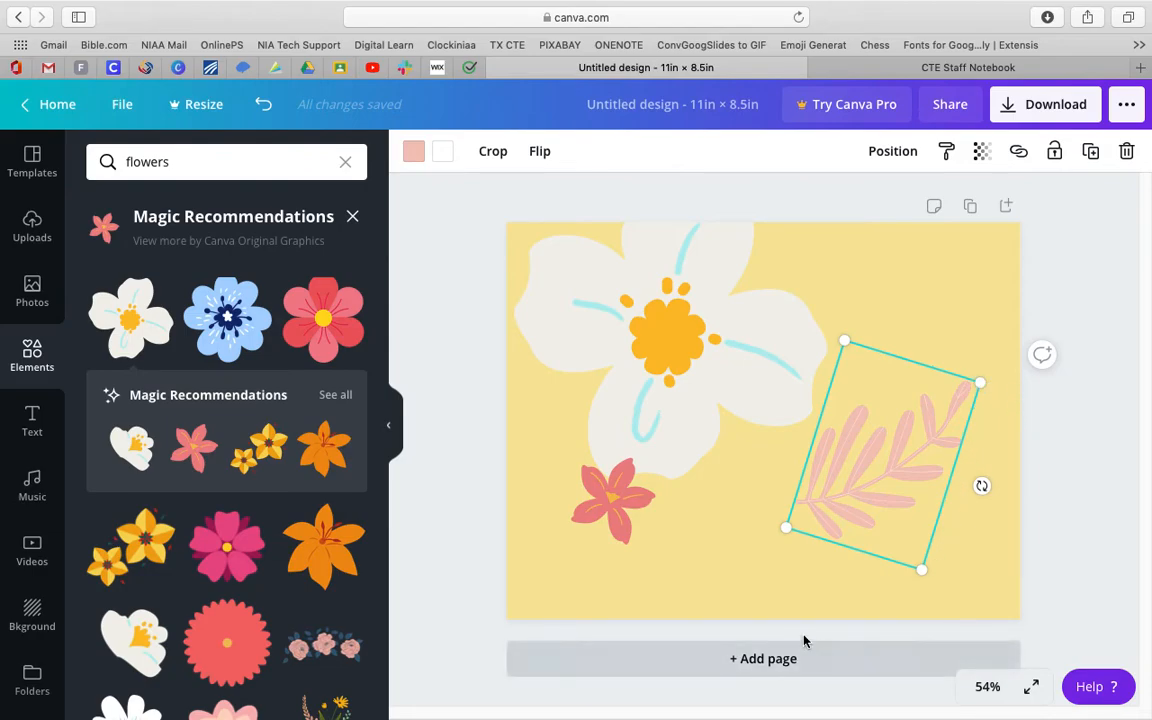
pyautogui.click(770, 596)
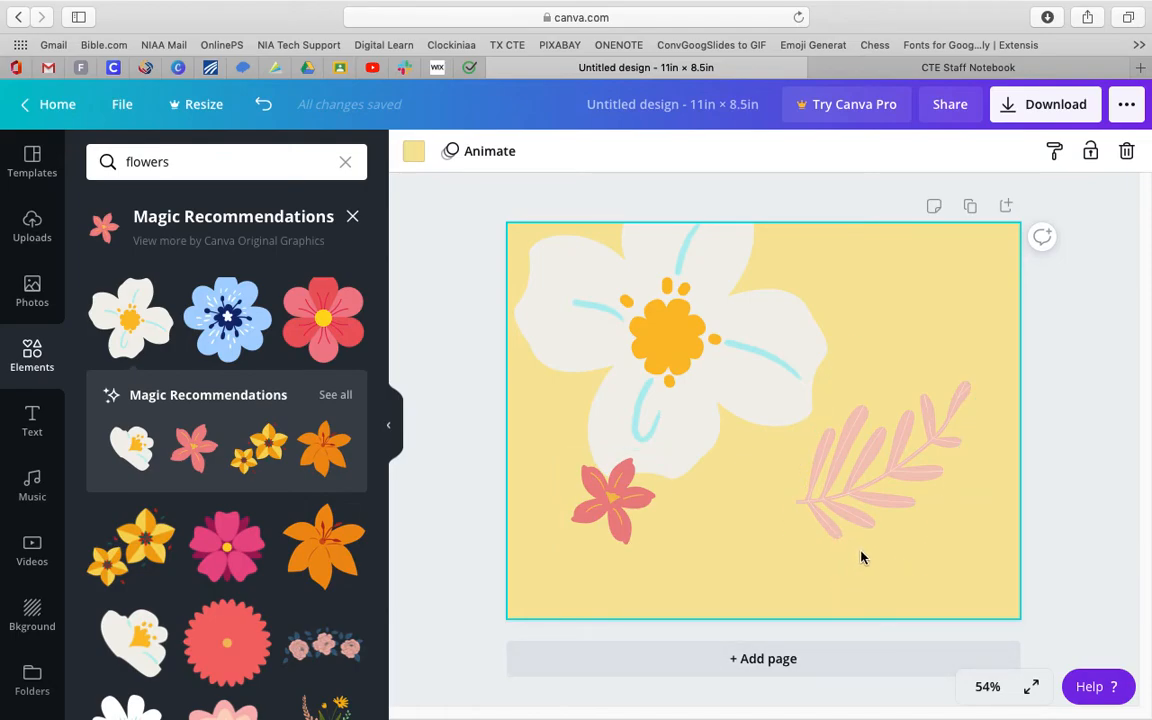
pyautogui.click(889, 488)
pyautogui.moveTo(981, 486); pyautogui.dragTo(990, 478)
pyautogui.moveTo(932, 567); pyautogui.dragTo(945, 590)
pyautogui.click(843, 603)
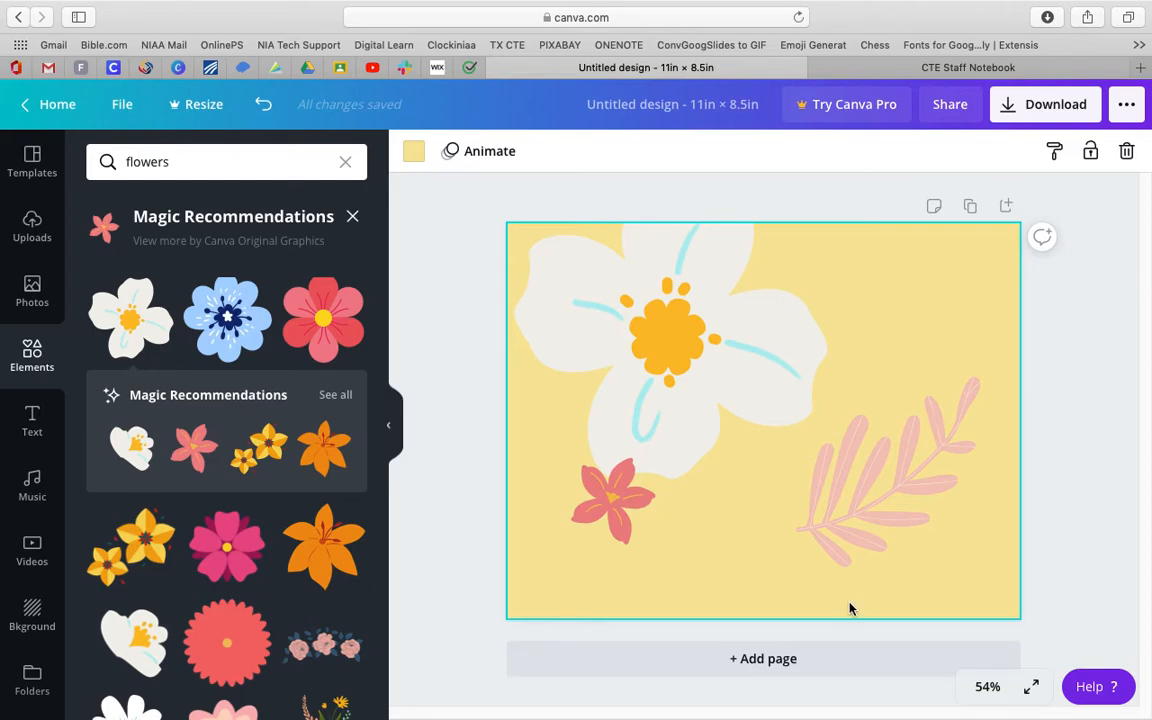
pyautogui.click(952, 443)
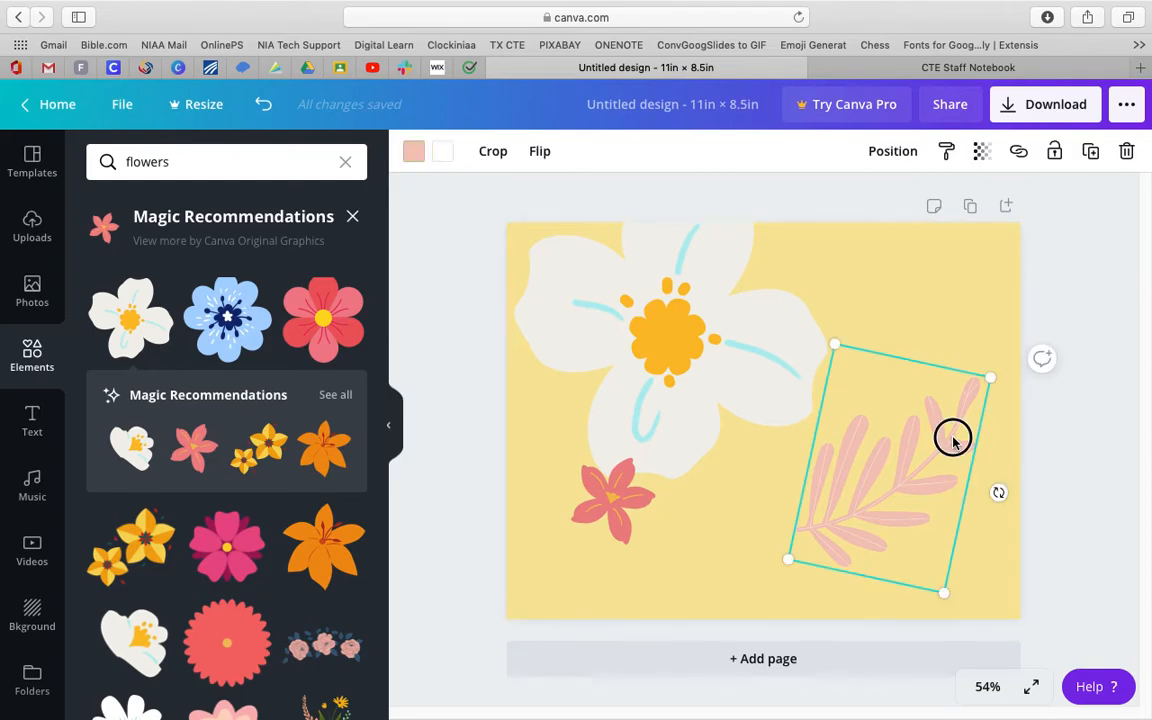
pyautogui.moveTo(998, 492); pyautogui.dragTo(998, 481)
pyautogui.moveTo(926, 482); pyautogui.dragTo(929, 487)
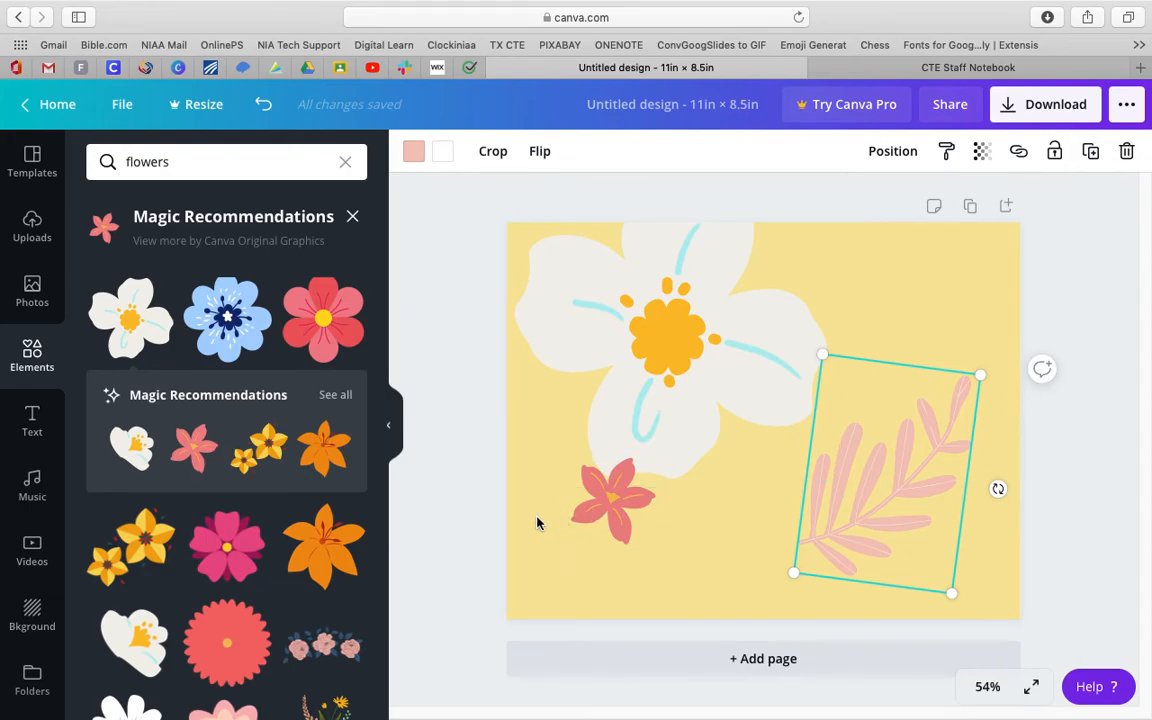
# Nudge the coral flower slightly right along the white flower's lower petal
pyautogui.click(617, 509)
pyautogui.moveTo(617, 501); pyautogui.dragTo(628, 503)
pyautogui.click(641, 603)
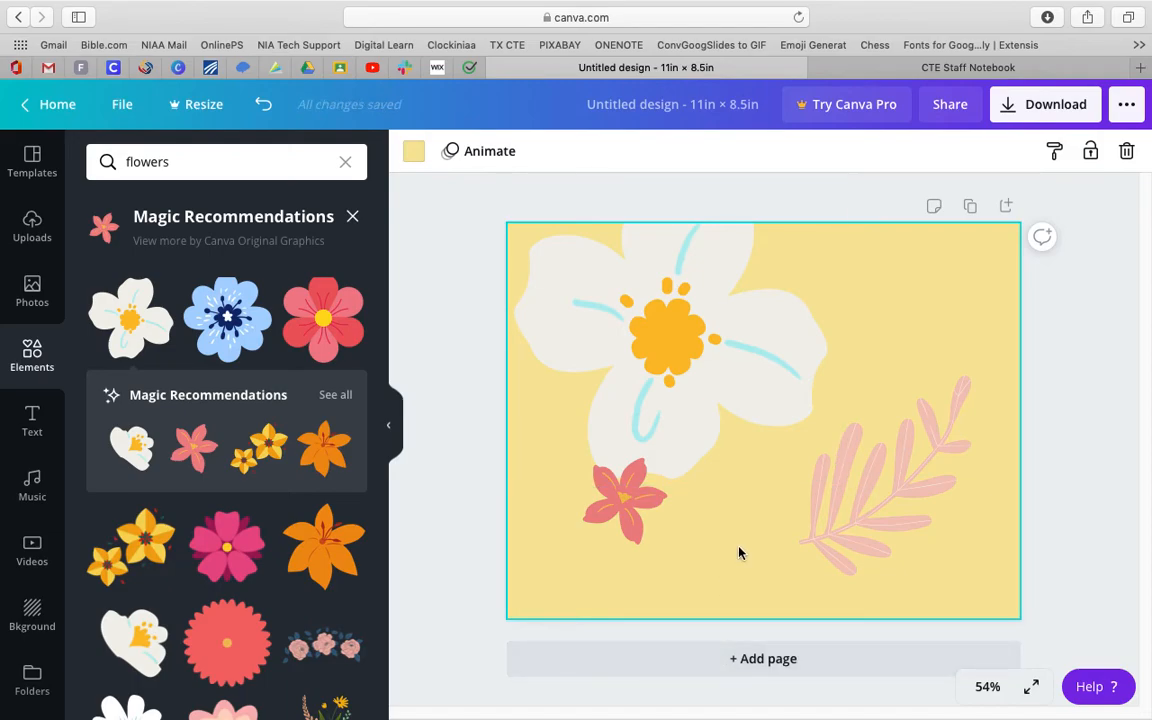
# Recolor the white flower's light blue petal lines with the coral from the document colors
pyautogui.click(744, 360)
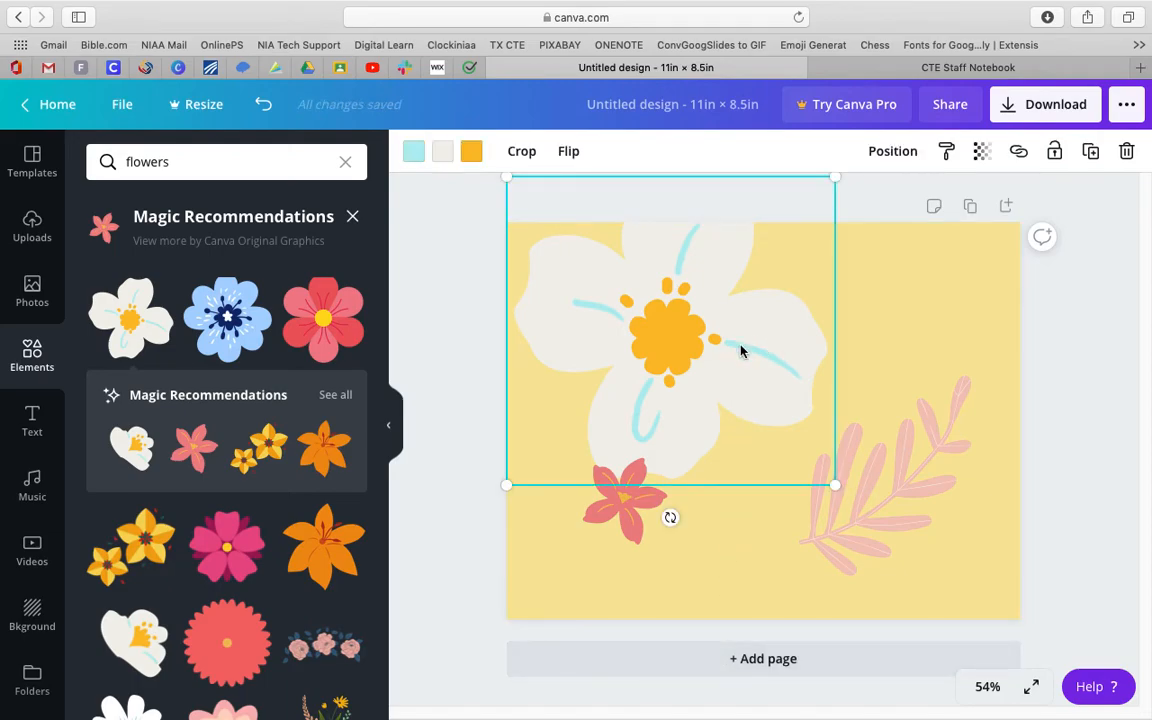
pyautogui.click(414, 152)
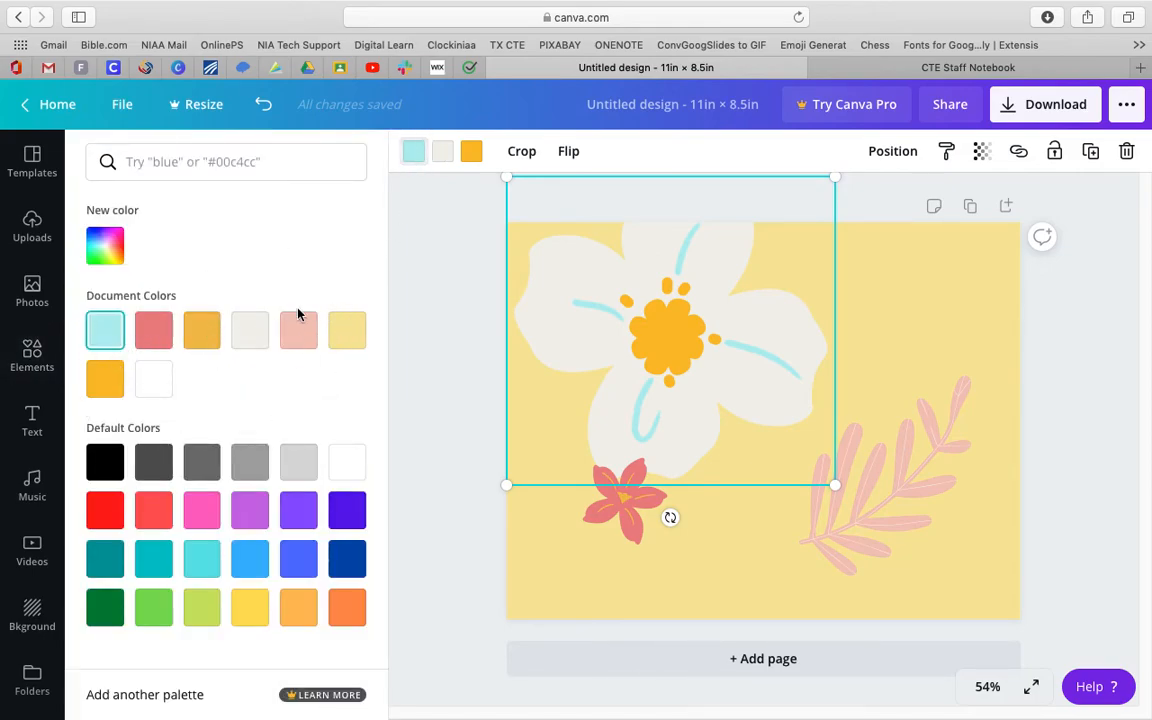
pyautogui.click(155, 333)
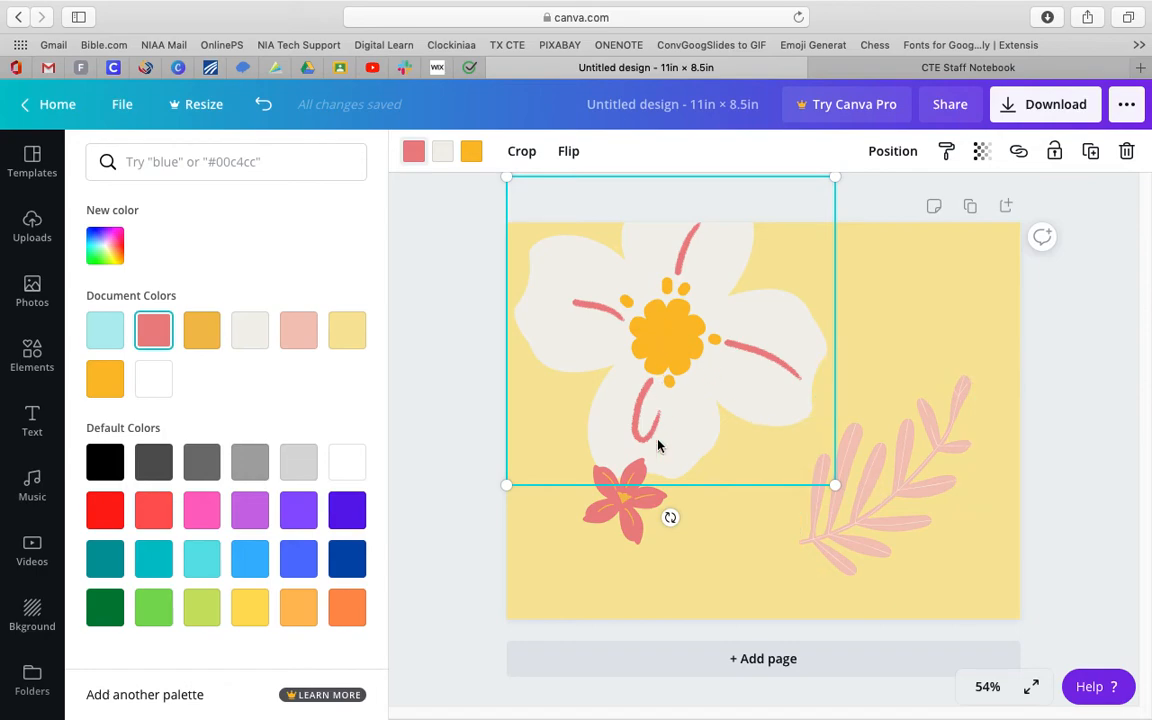
# Try the white flower's orange-yellow on the coral flower's petals, undo it, and apply that color to its accents instead
pyautogui.click(627, 500)
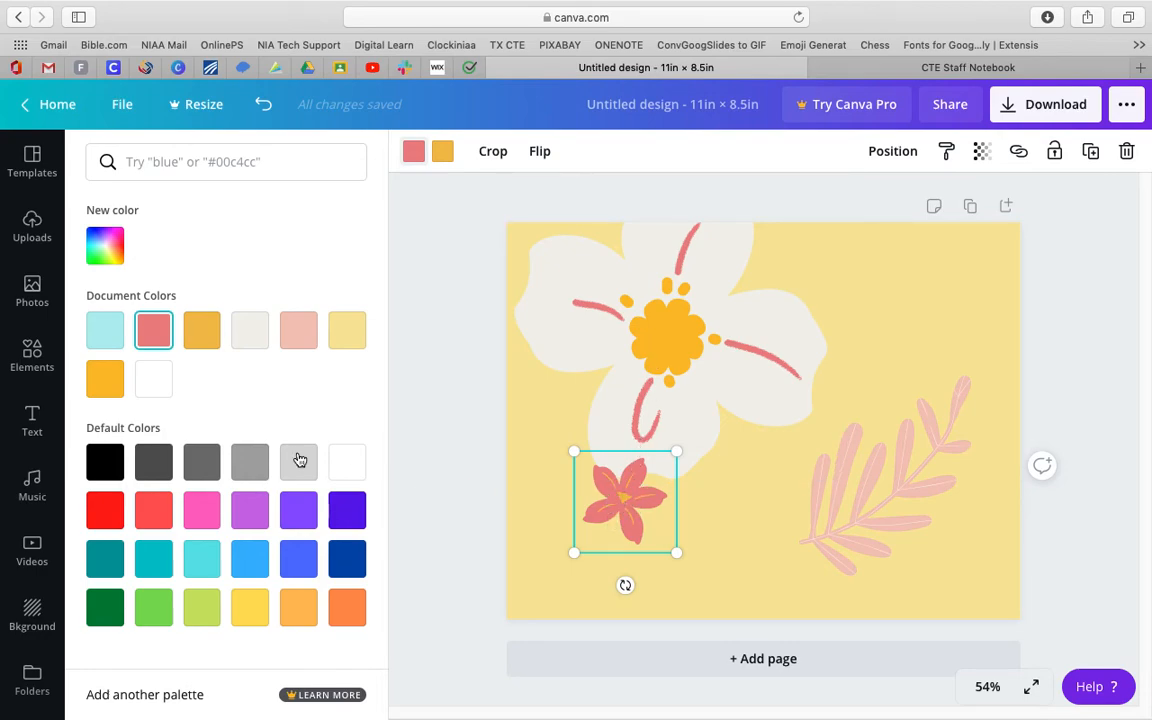
pyautogui.click(113, 382)
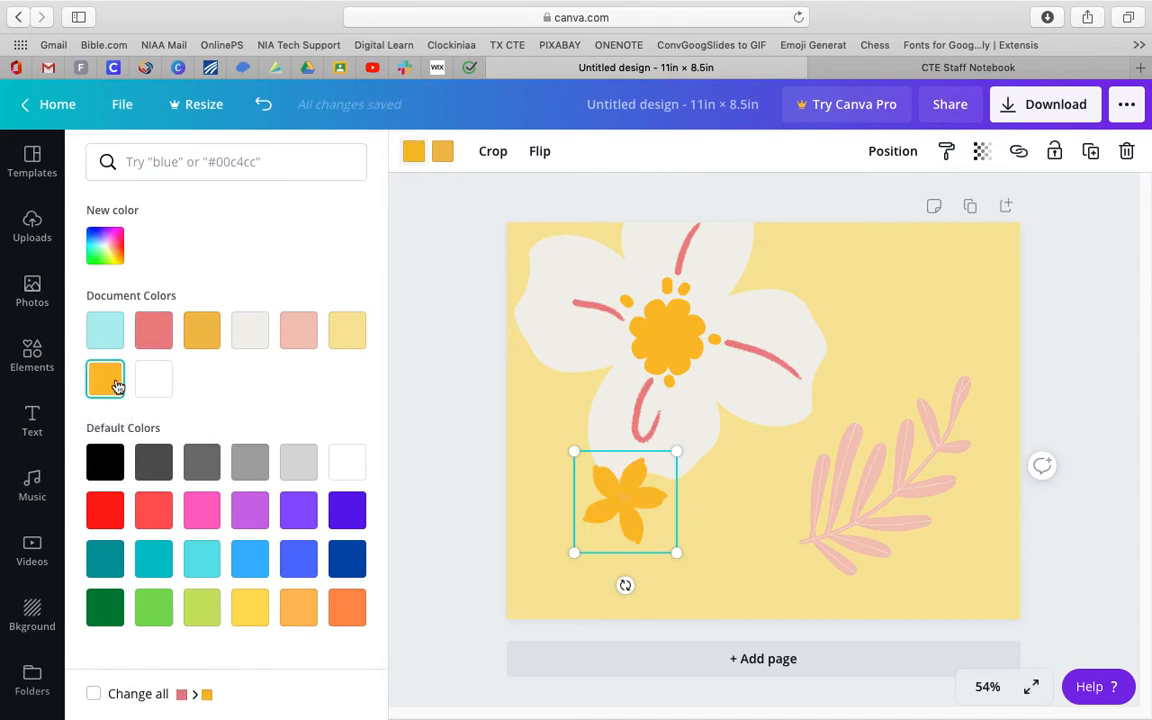
pyautogui.press('super+z')
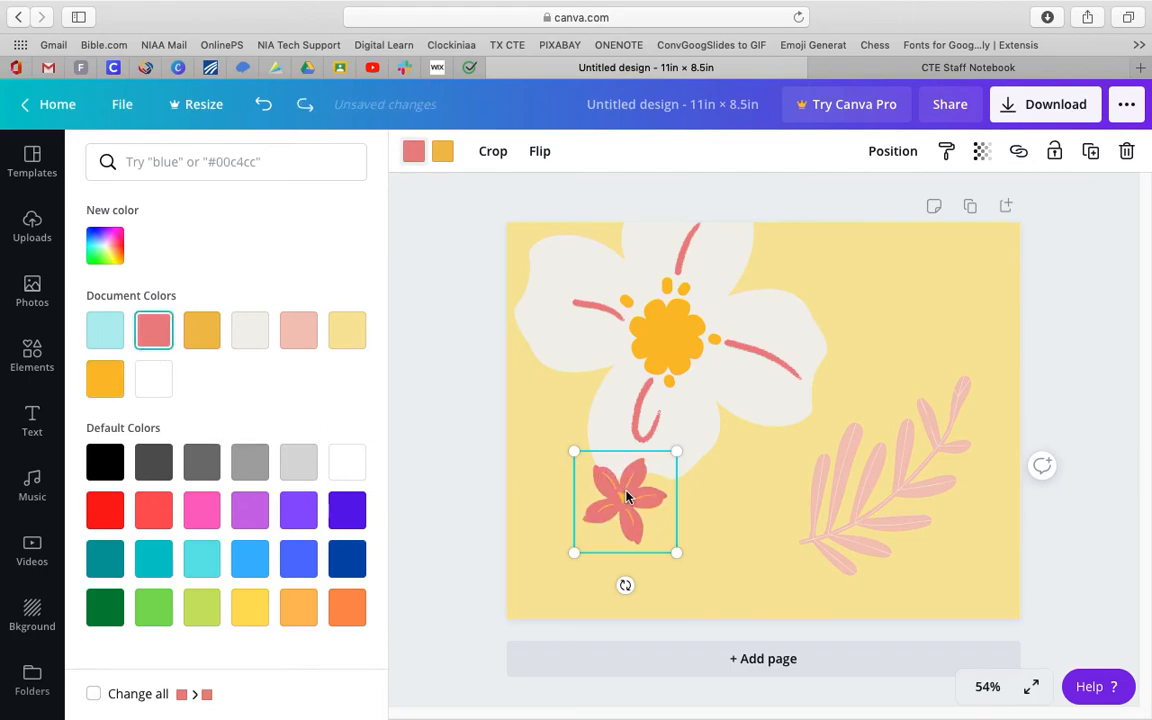
pyautogui.click(442, 151)
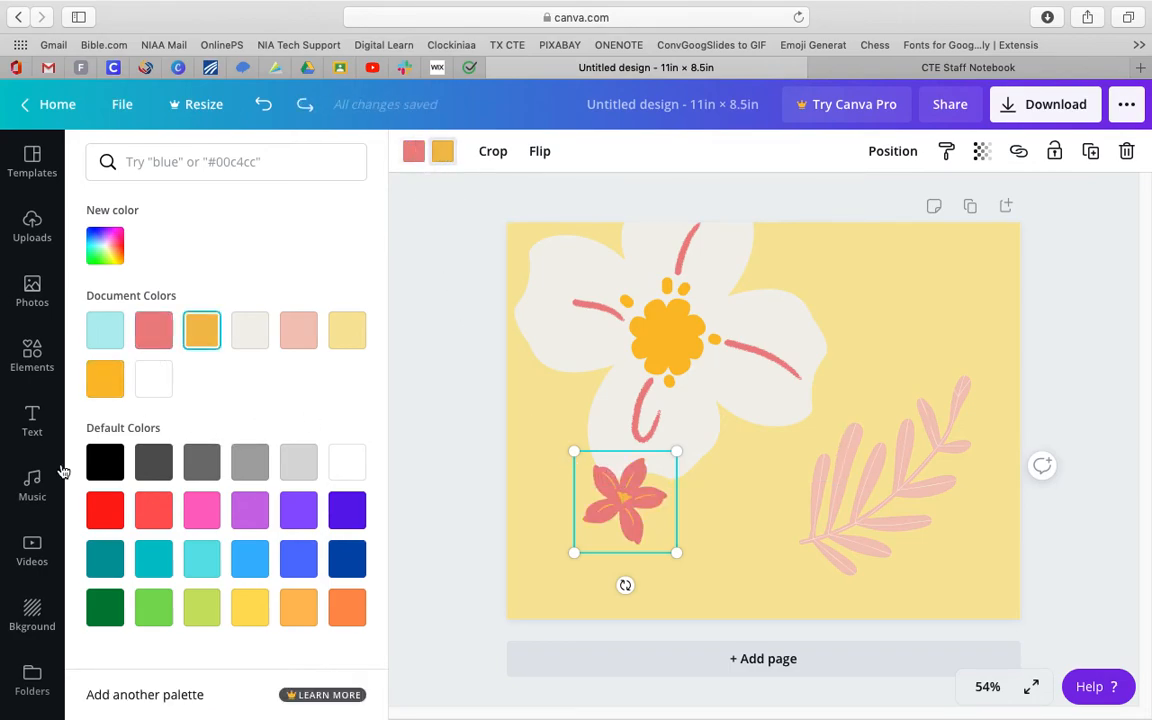
pyautogui.click(112, 373)
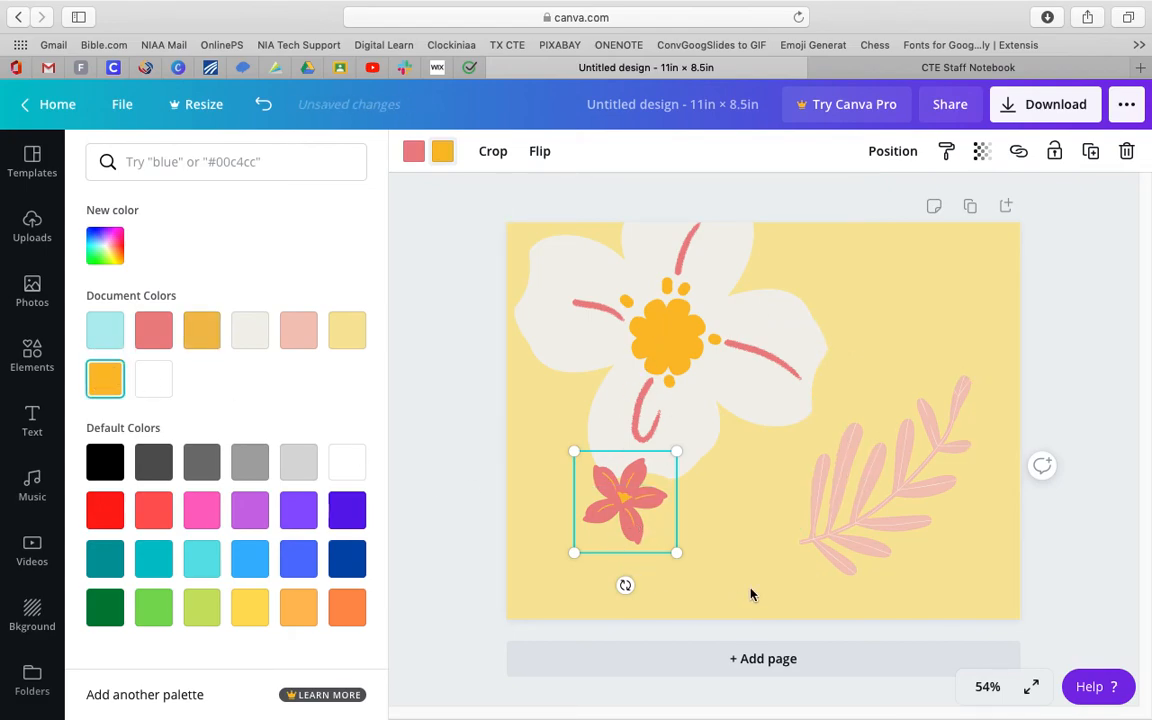
# Recolor the white veins of the pink branch with the coral from the document colors
pyautogui.click(904, 477)
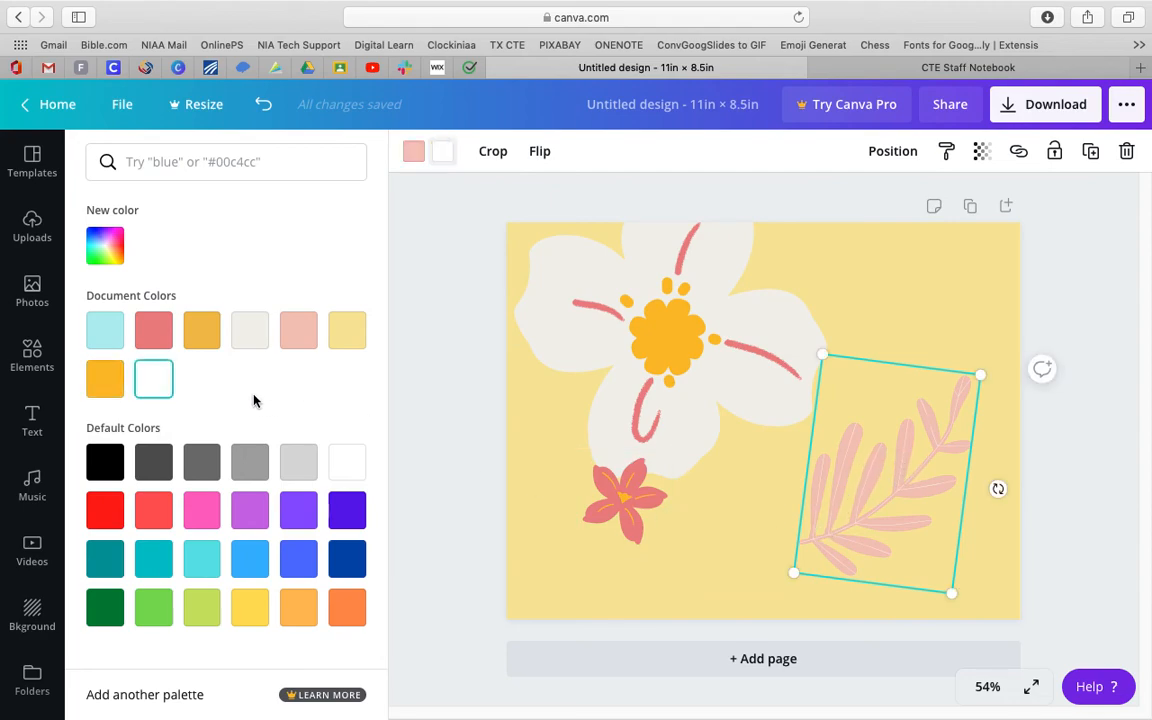
pyautogui.click(163, 334)
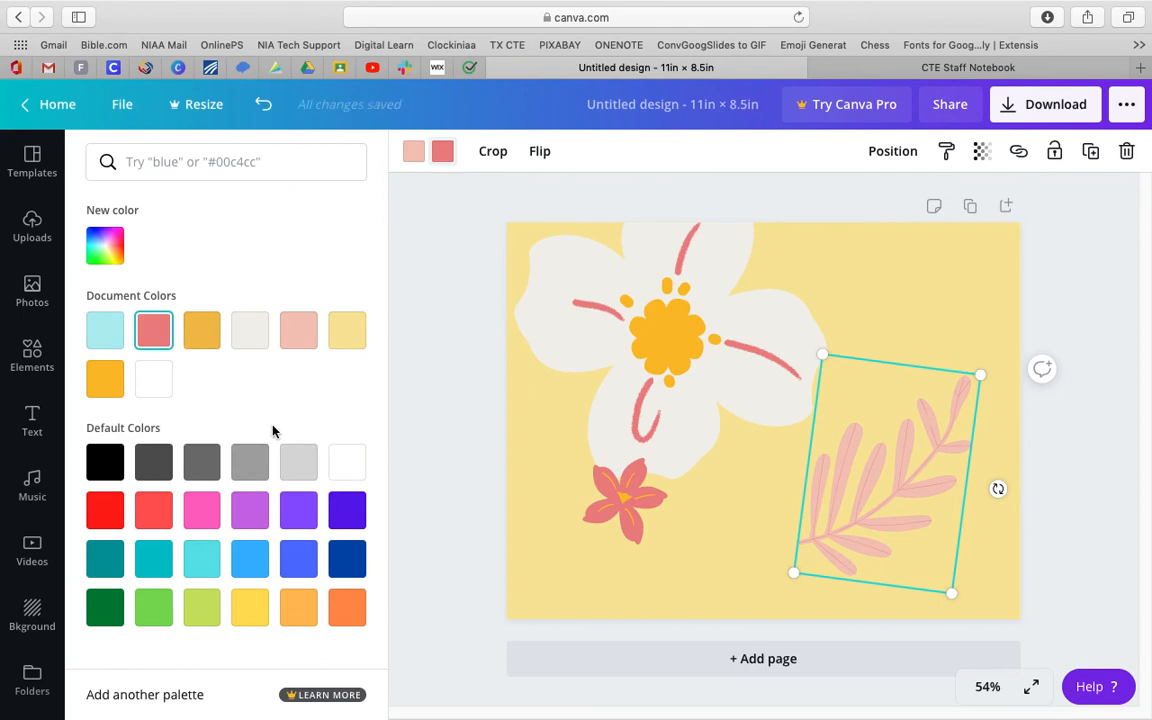
pyautogui.click(469, 482)
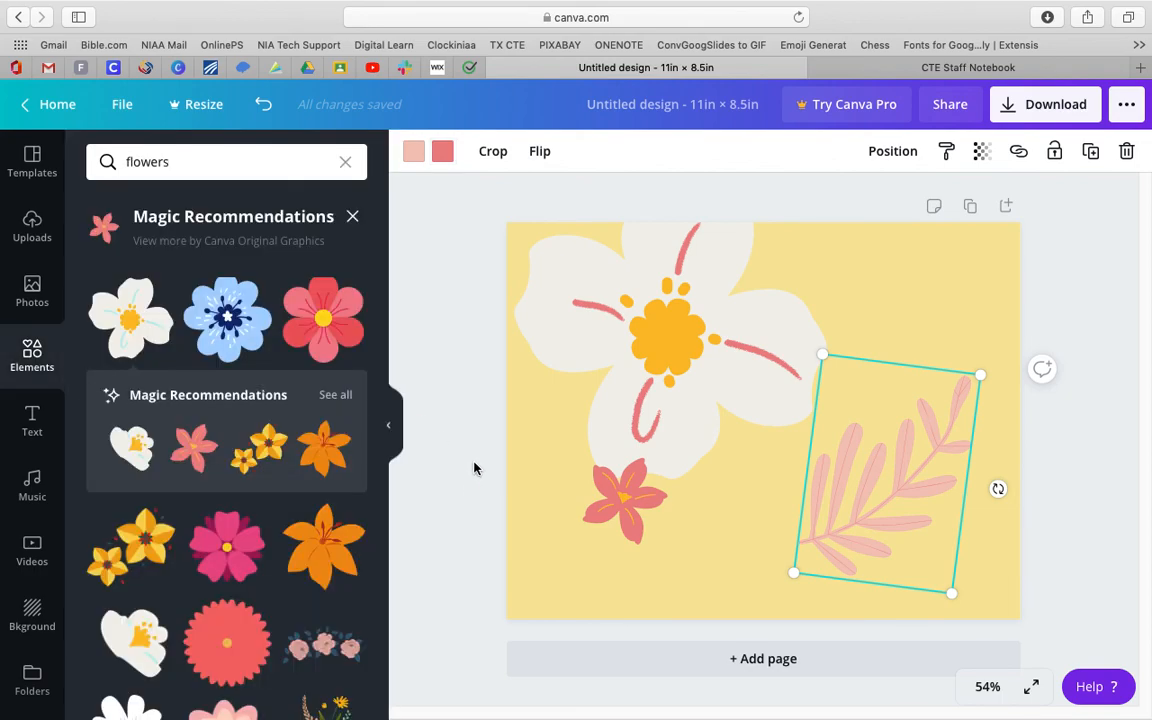
# Deselect the branch and open the design's download options
pyautogui.click(1126, 151)
pyautogui.click(1066, 103)
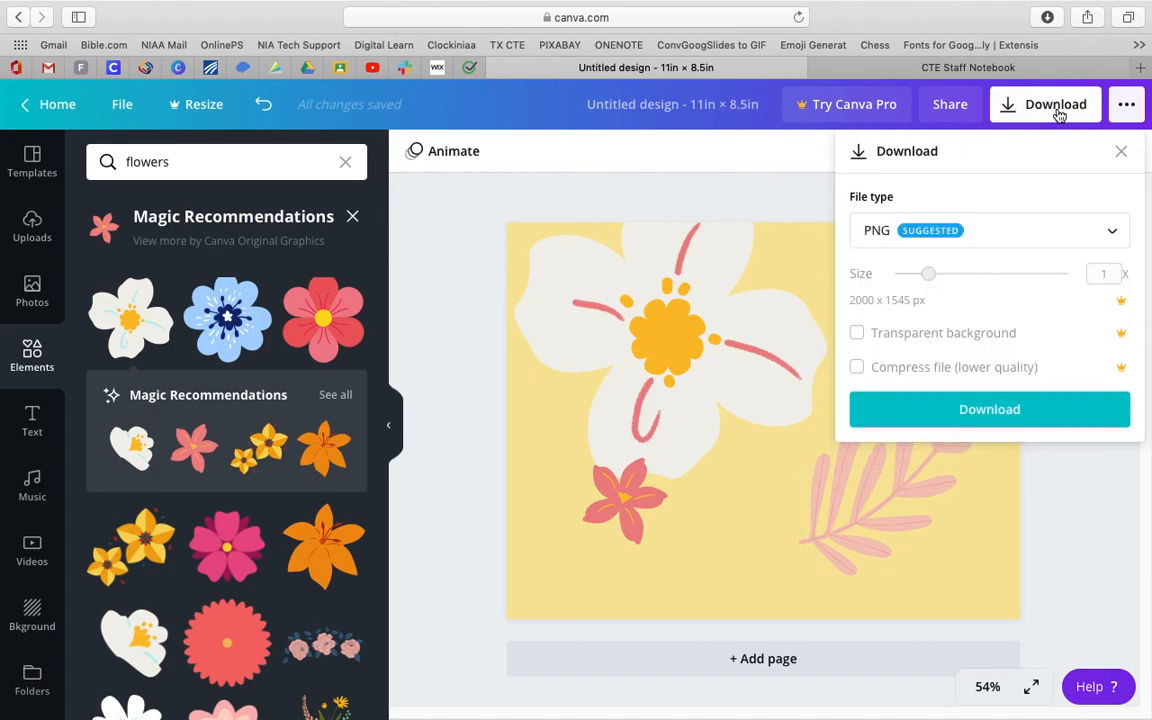